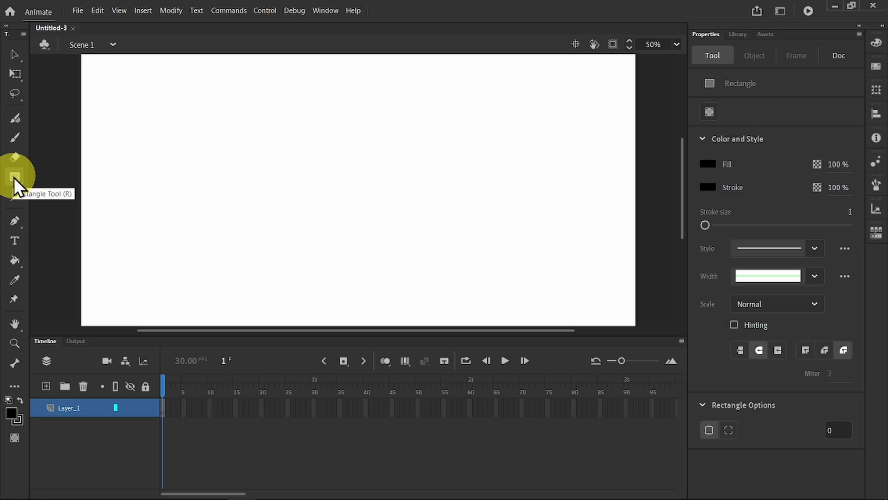
# Set the Rectangle tool's stroke color to black
pyautogui.click(720, 191)
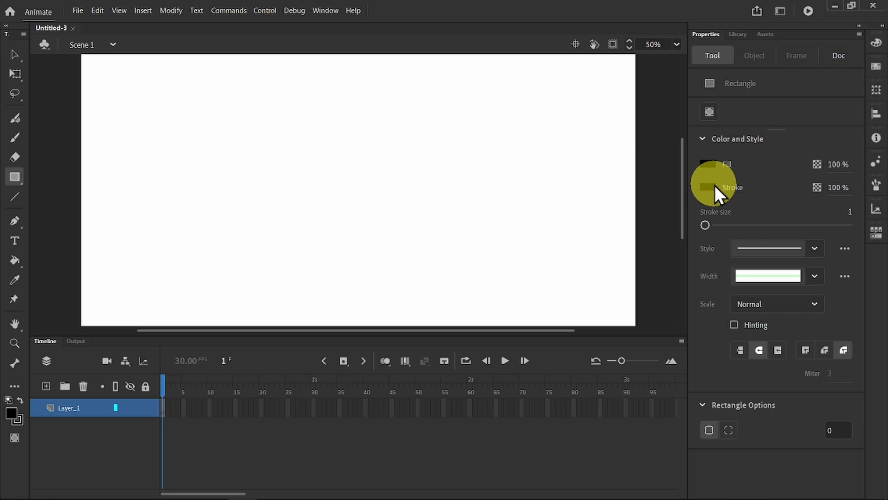
pyautogui.click(708, 187)
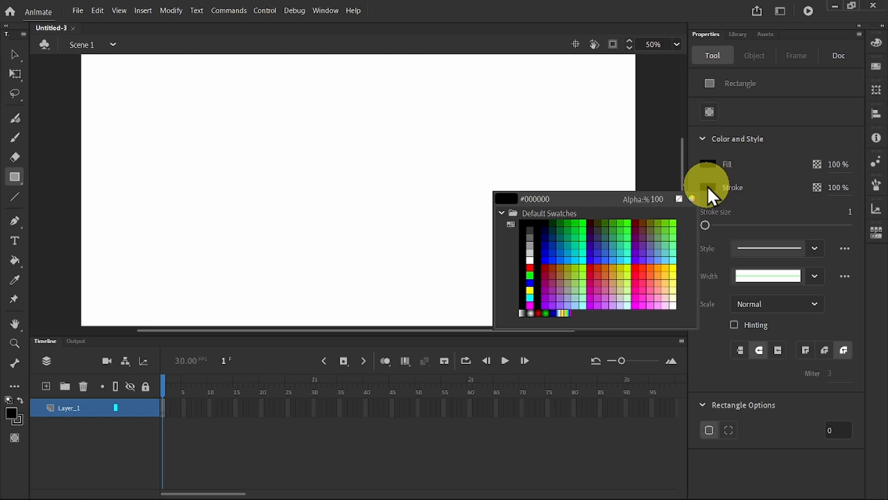
pyautogui.click(720, 172)
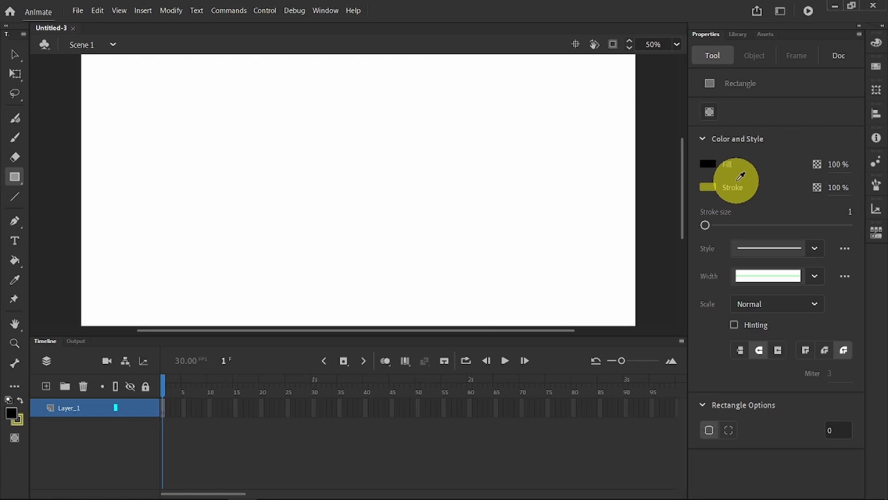
pyautogui.click(709, 188)
pyautogui.click(533, 222)
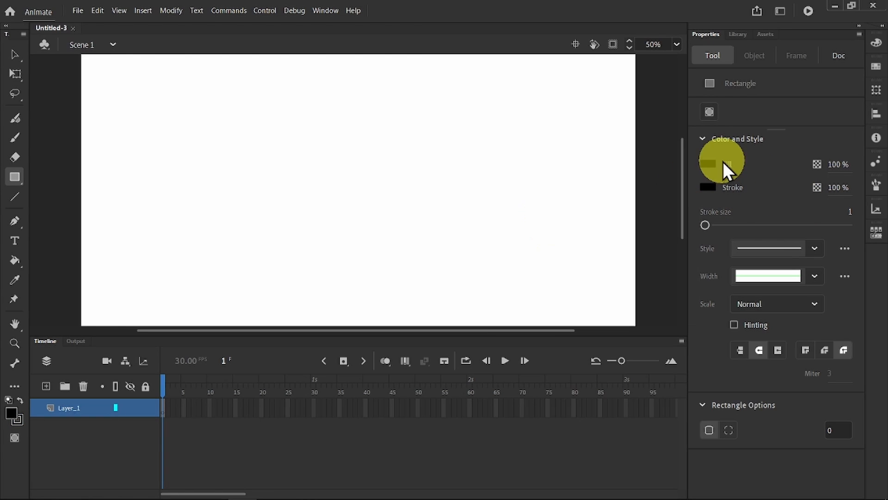
# Choose a custom red as the Rectangle tool's fill color
pyautogui.click(707, 163)
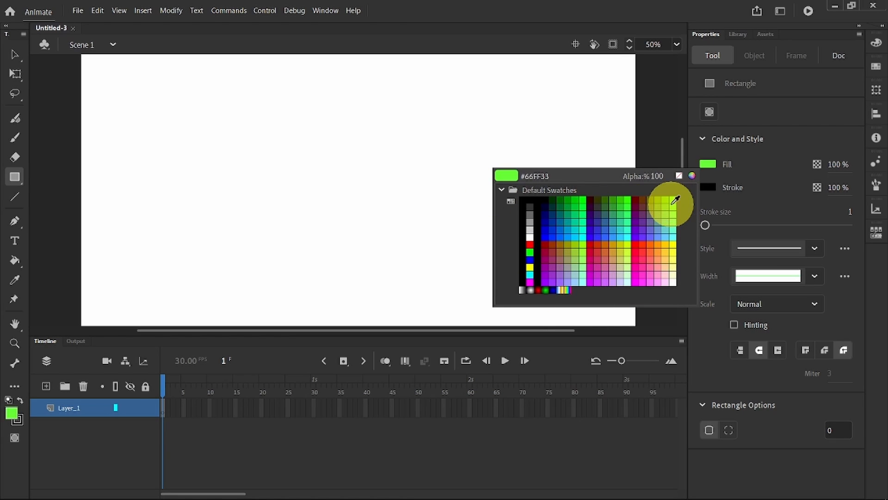
pyautogui.click(692, 176)
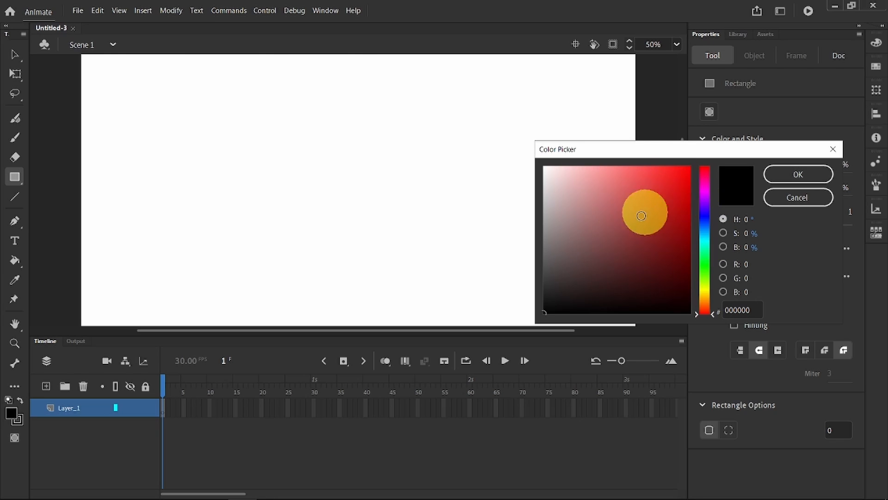
pyautogui.click(658, 197)
pyautogui.click(798, 174)
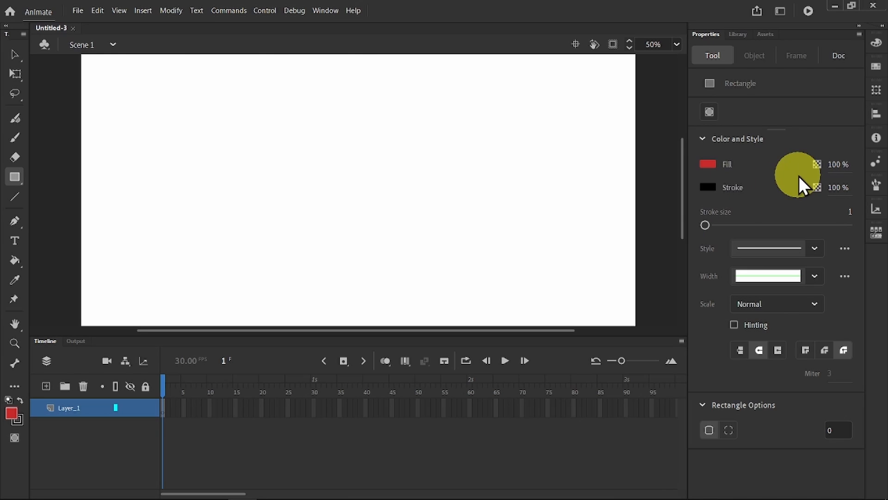
# Set the fill to none and draw a large outlined rectangle with a smaller one inside it on the stage
pyautogui.click(706, 163)
pyautogui.click(677, 175)
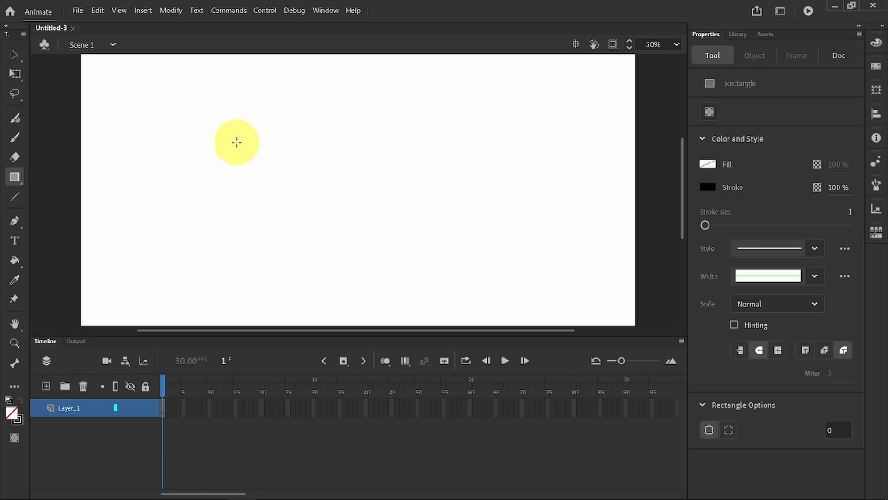
pyautogui.moveTo(195, 113)
pyautogui.mouseDown()
pyautogui.moveTo(304, 225)
pyautogui.moveTo(432, 255)
pyautogui.mouseUp()
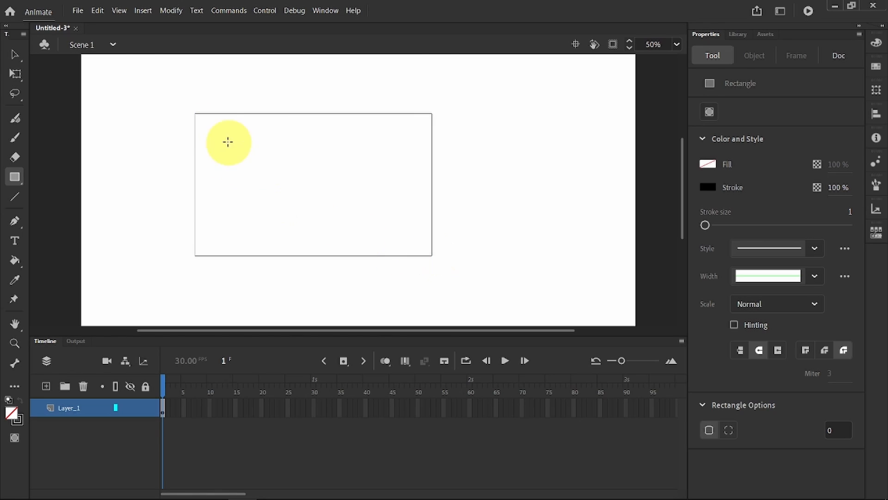
pyautogui.moveTo(222, 137); pyautogui.dragTo(403, 224)
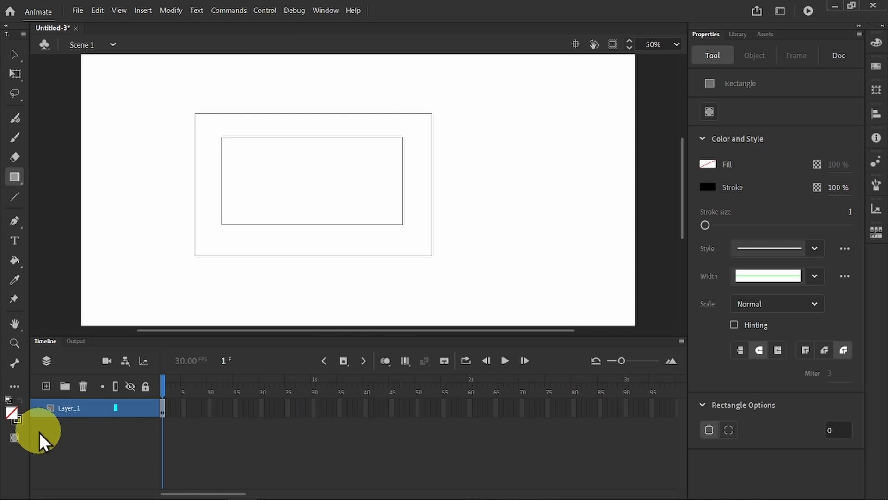
# Extend the rectangles' layer to frame 50 and add a new layer above it
pyautogui.rightClick(419, 407)
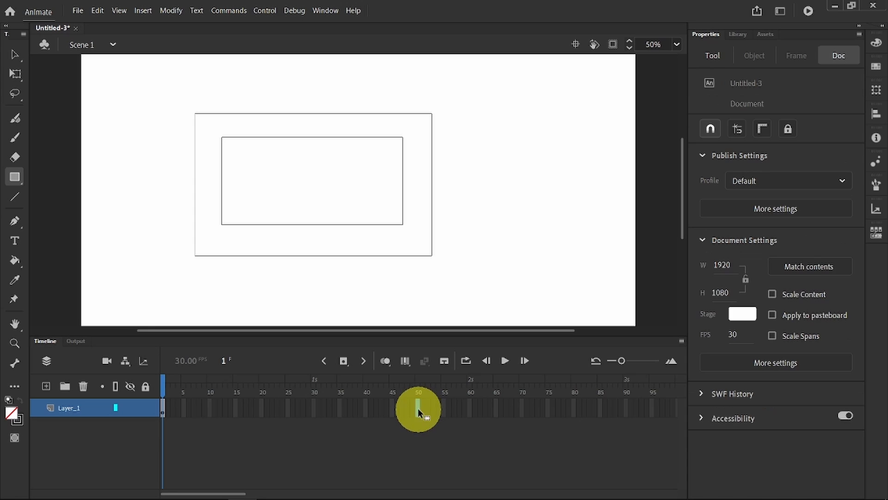
pyautogui.click(458, 164)
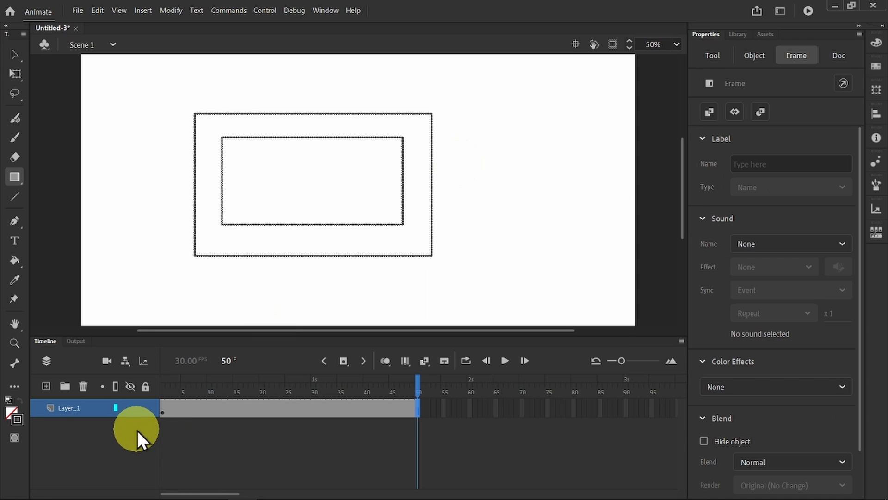
pyautogui.click(45, 386)
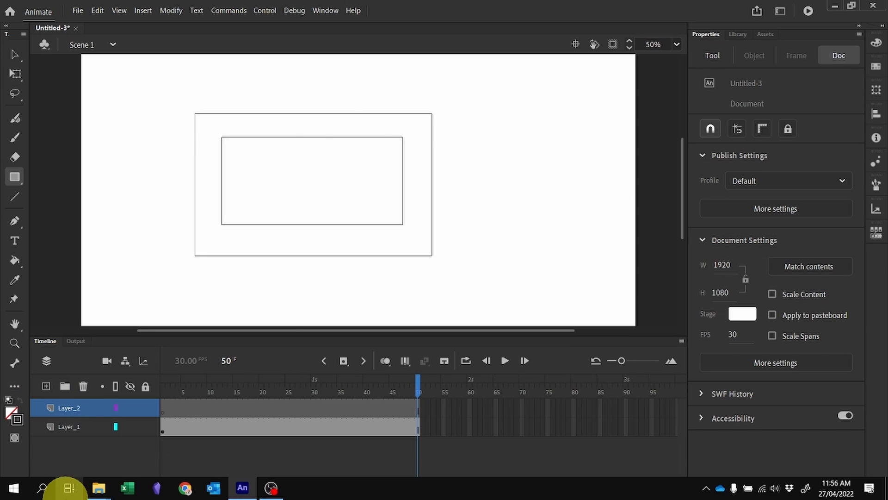
# Rename the rectangles' layer to lines and the new upper layer to mask_layer
pyautogui.doubleClick(66, 426)
pyautogui.write('lines')
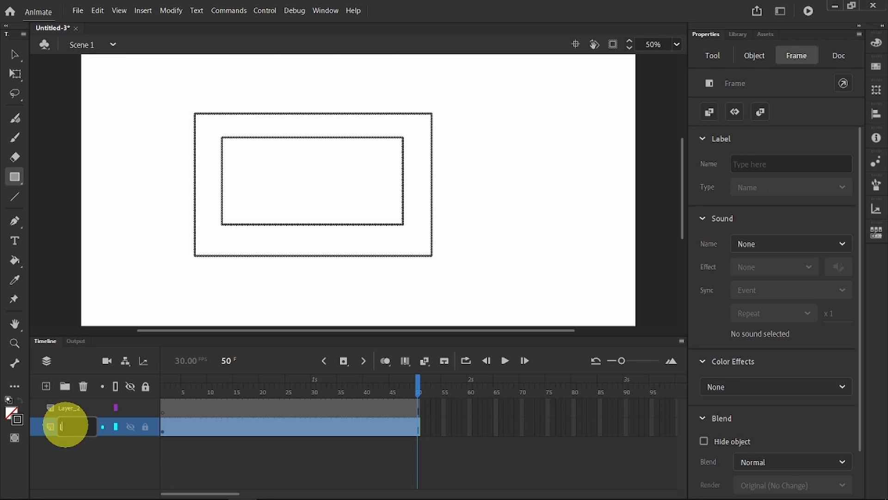
pyautogui.click(76, 406)
pyautogui.doubleClick(75, 405)
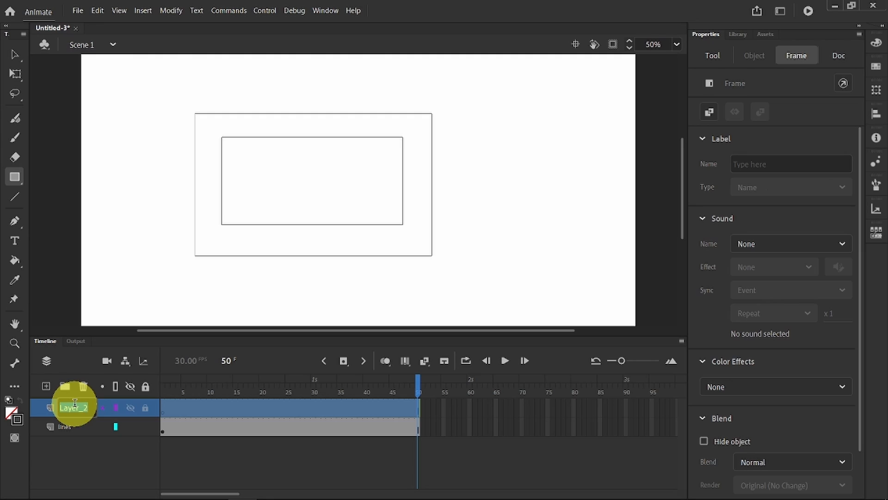
pyautogui.write('mask_layer')
pyautogui.press('Home')
pyautogui.press('Return')
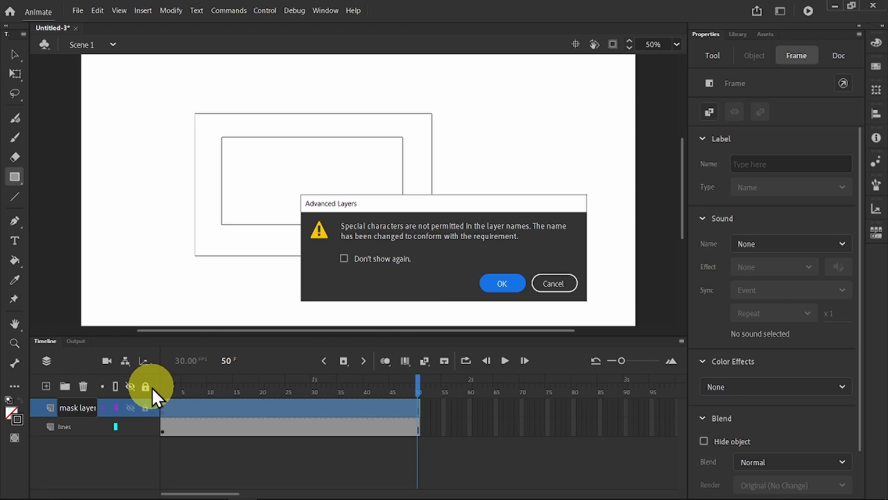
pyautogui.click(500, 282)
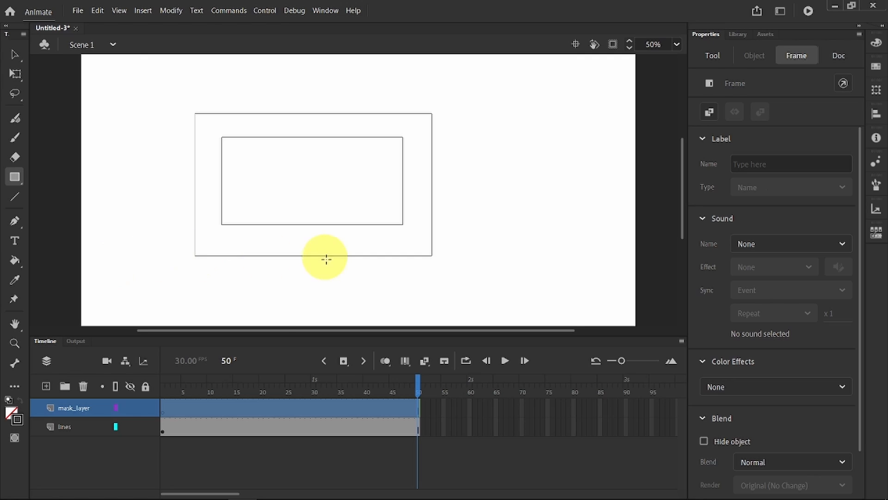
# On frame 1 of mask_layer, draw a black-filled rectangle about 1356 by 1144 px beside the outlined rectangles, extending past the stage's right edge
pyautogui.click(164, 402)
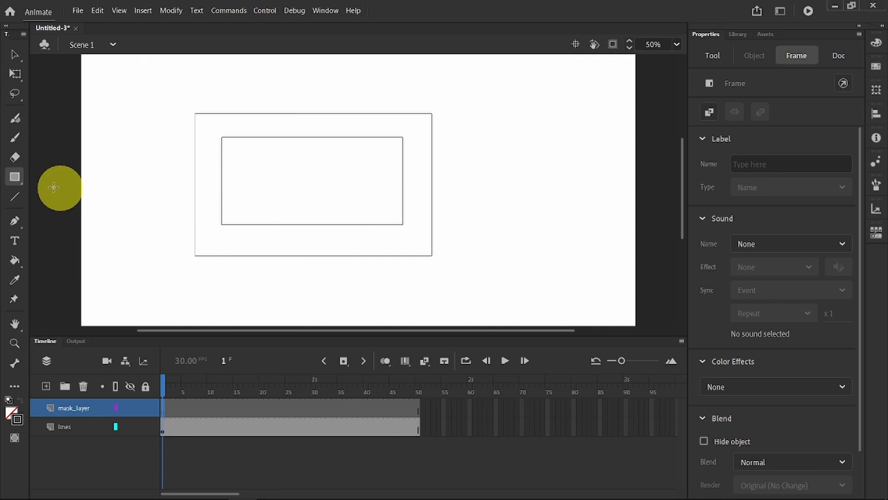
pyautogui.click(712, 55)
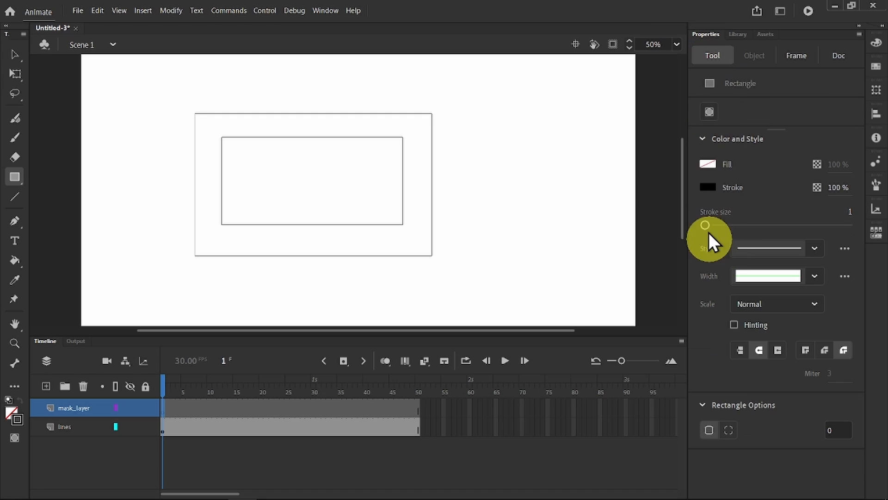
pyautogui.click(709, 164)
pyautogui.click(535, 204)
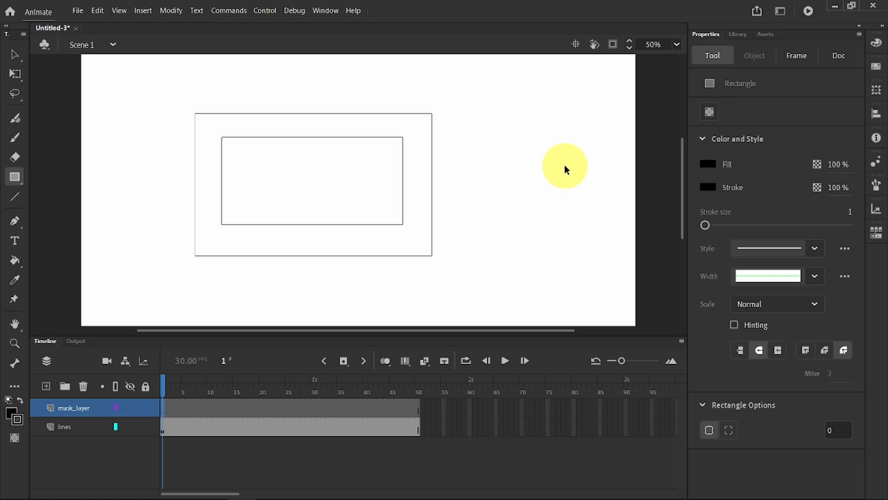
pyautogui.hotkey('ctrl', '-')
pyautogui.moveTo(410, 128); pyautogui.dragTo(606, 292)
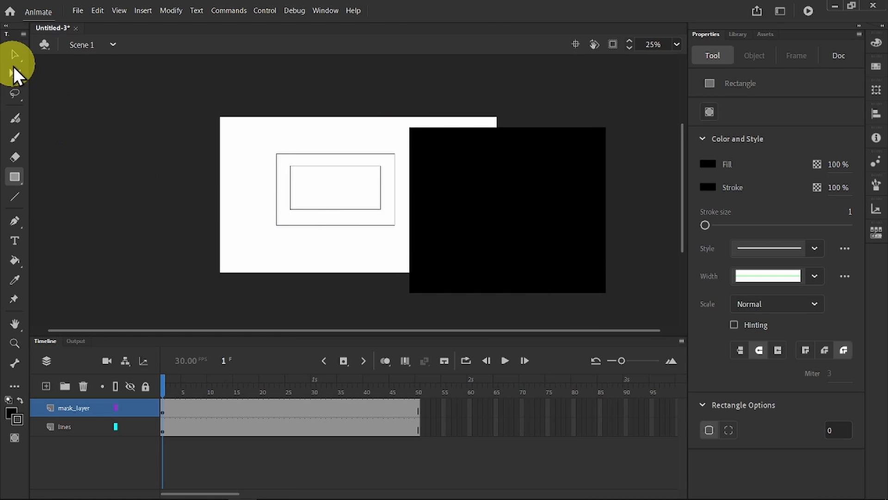
# Rotate the black rectangle slightly counterclockwise and move it up to about X 1191, Y -436
pyautogui.click(16, 74)
pyautogui.click(542, 182)
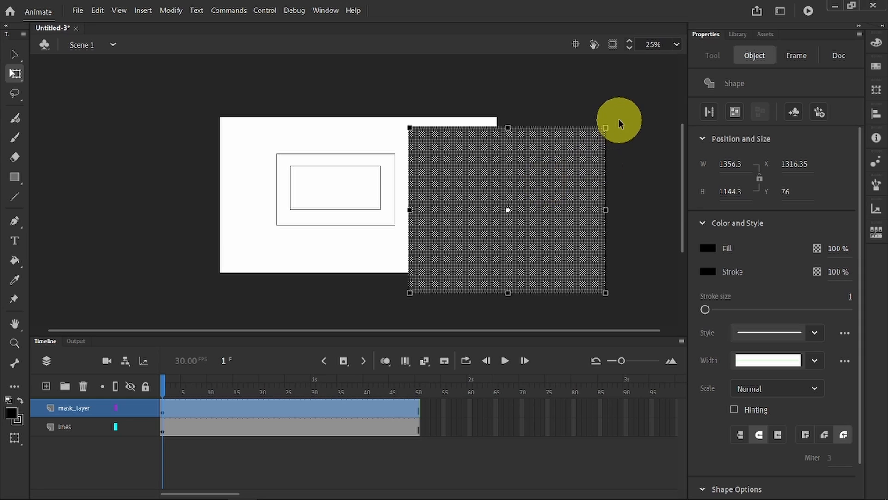
pyautogui.moveTo(618, 121); pyautogui.dragTo(595, 91)
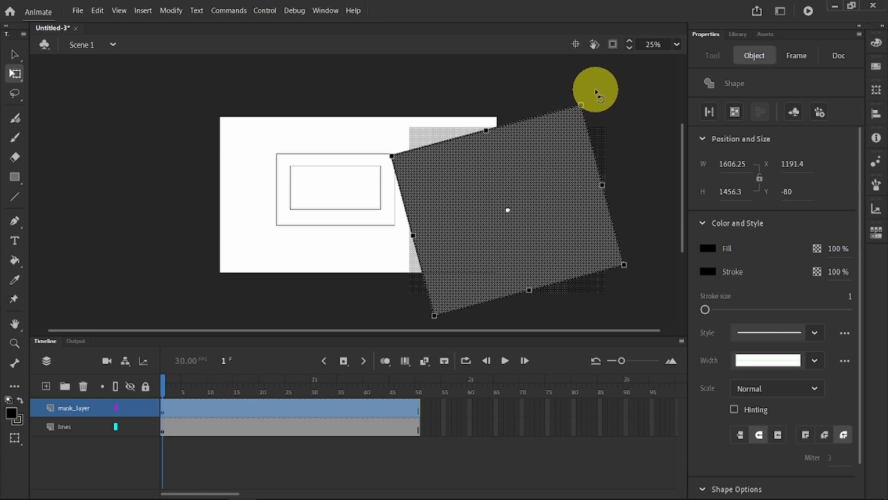
pyautogui.moveTo(542, 184); pyautogui.dragTo(542, 132)
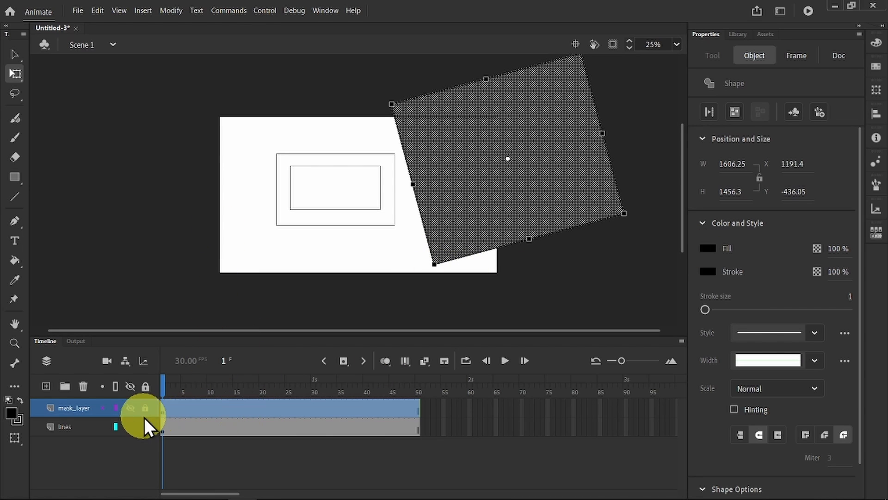
# Create a motion tween on mask_layer, converting the black rectangle to a symbol
pyautogui.rightClick(288, 412)
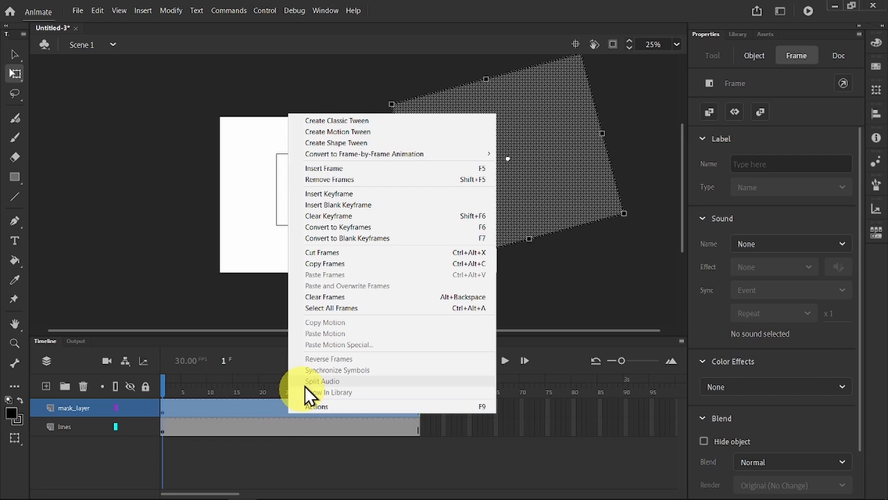
pyautogui.click(346, 133)
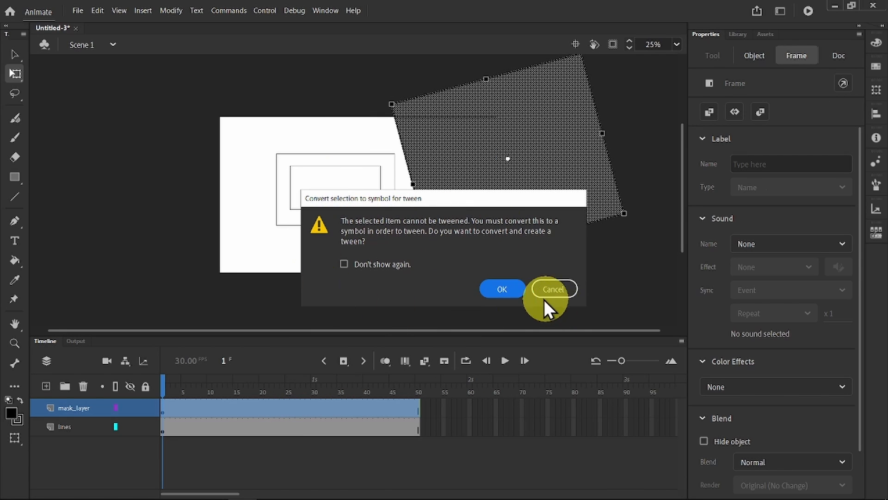
pyautogui.click(502, 289)
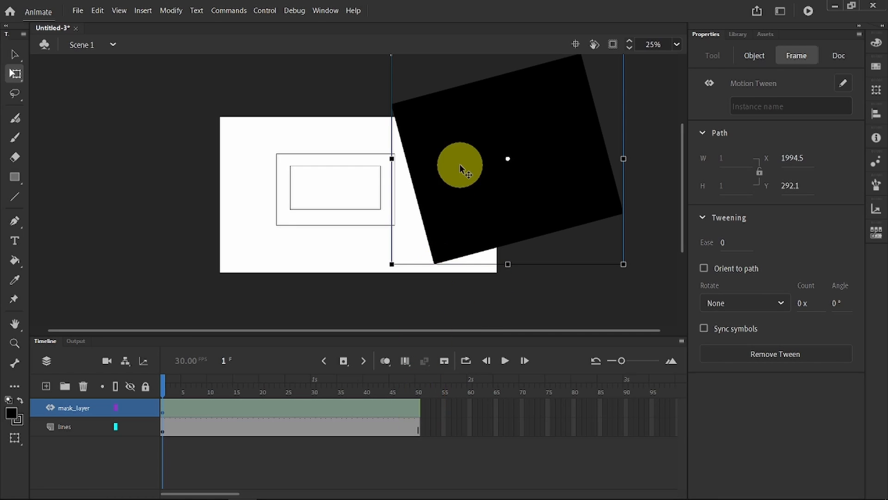
# At frame 50, move the black shape over the outlined rectangles to about X -187, Y -220, and return to frame 1
pyautogui.moveTo(168, 387); pyautogui.dragTo(419, 384)
pyautogui.moveTo(476, 172); pyautogui.dragTo(279, 202)
pyautogui.click(253, 407)
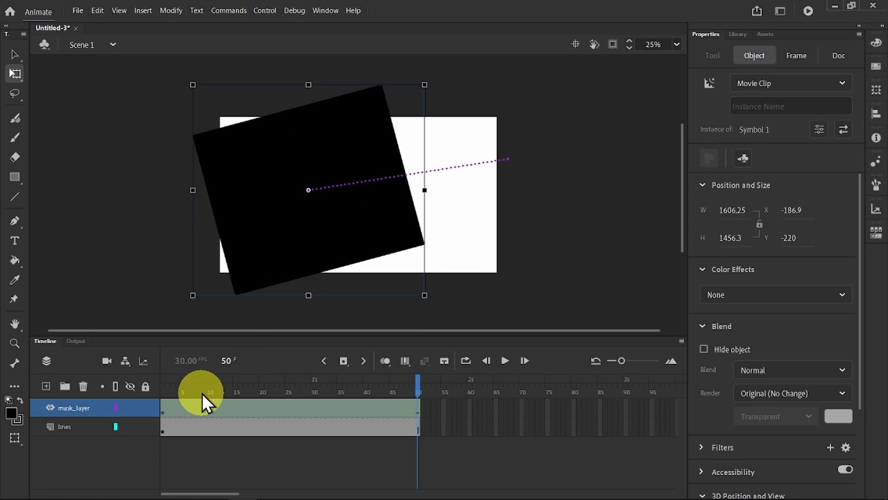
pyautogui.moveTo(170, 382); pyautogui.dragTo(142, 390)
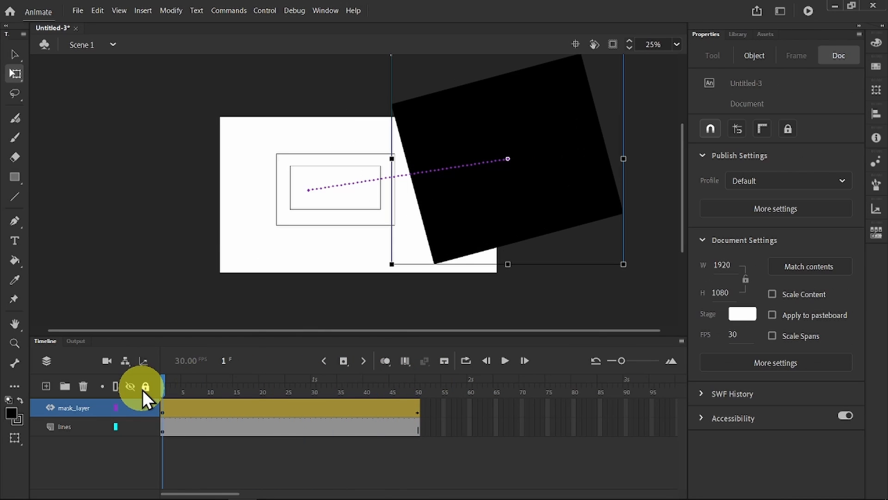
# Try turning the lines layer into a mask, check it on the timeline, and remove its mask setting
pyautogui.rightClick(57, 430)
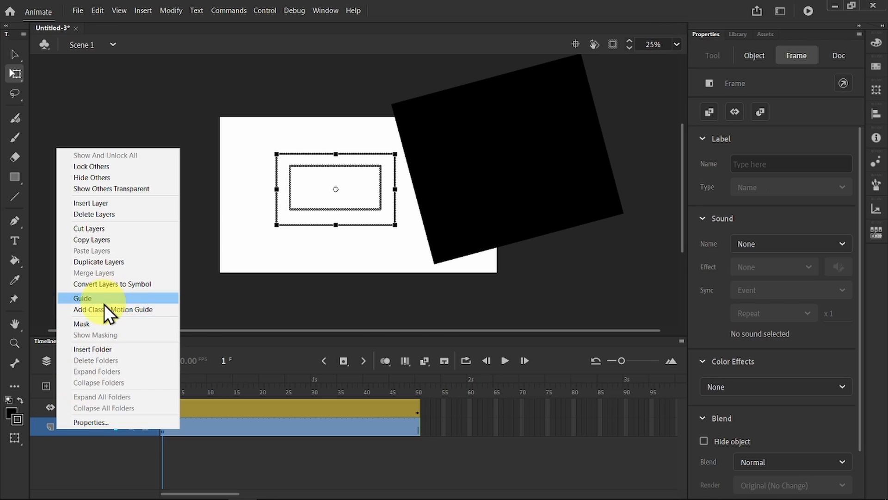
pyautogui.click(93, 320)
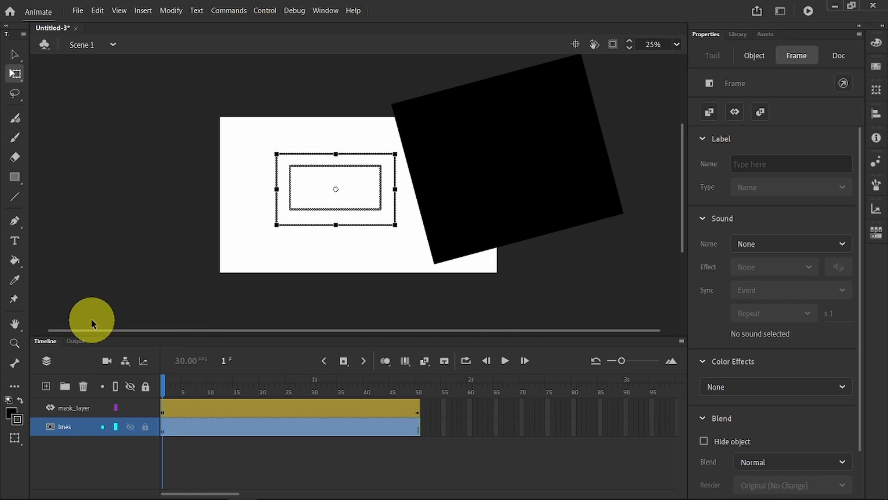
pyautogui.moveTo(162, 383); pyautogui.dragTo(223, 383)
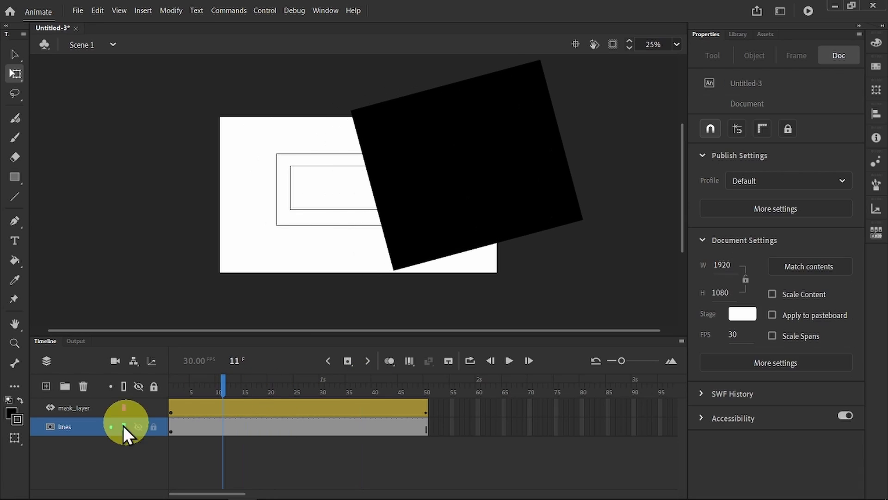
pyautogui.rightClick(63, 428)
pyautogui.click(108, 319)
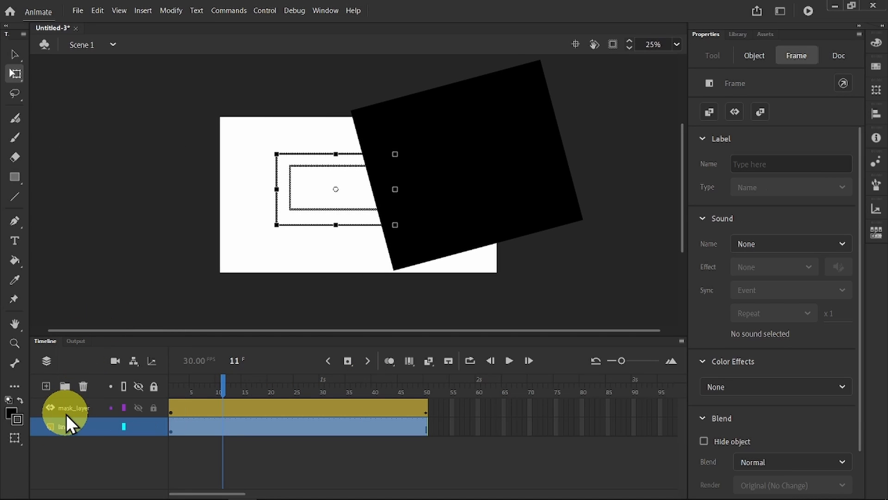
# Turn mask_layer into a mask for the lines layer and scrub the animation to frame 50
pyautogui.rightClick(64, 410)
pyautogui.click(98, 299)
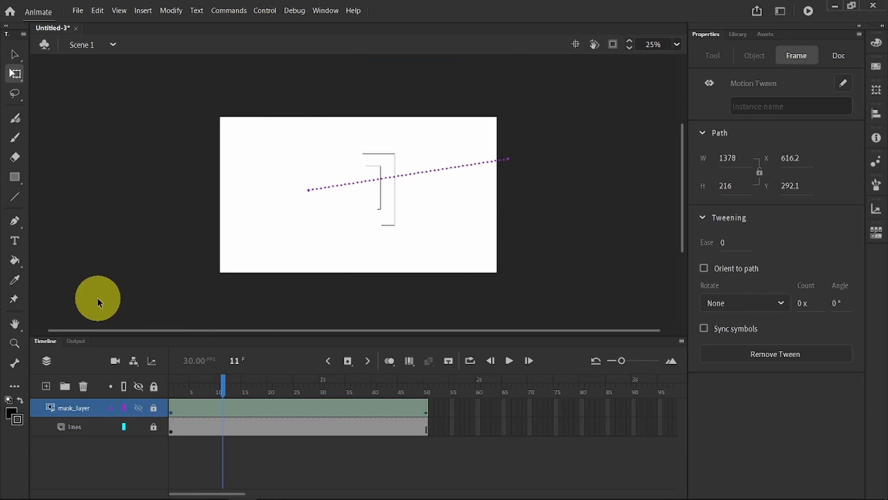
pyautogui.moveTo(223, 380)
pyautogui.mouseDown()
pyautogui.moveTo(159, 377)
pyautogui.moveTo(426, 382)
pyautogui.mouseUp()
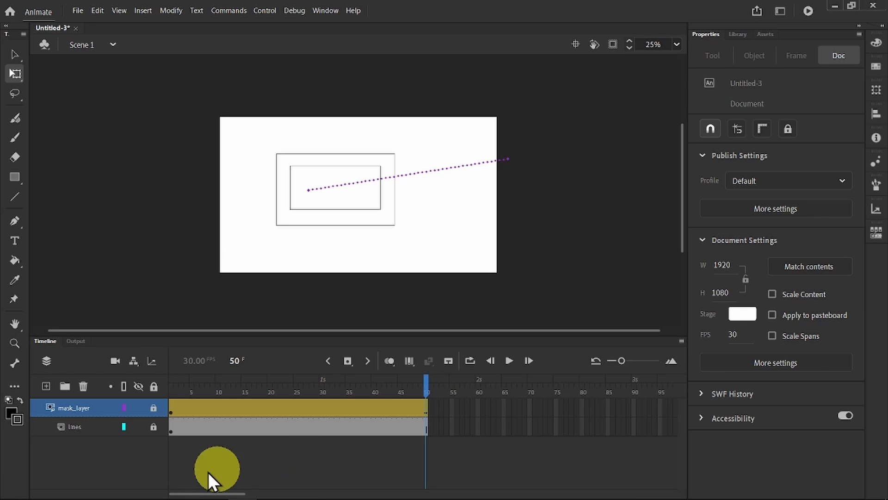
# Add two new layers above mask_layer and rename the lower one Somethign
pyautogui.click(47, 386)
pyautogui.click(46, 387)
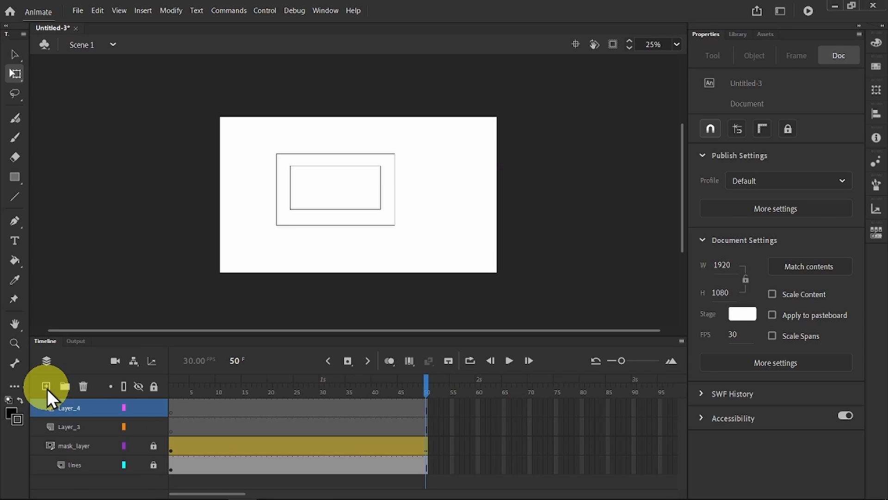
pyautogui.doubleClick(66, 427)
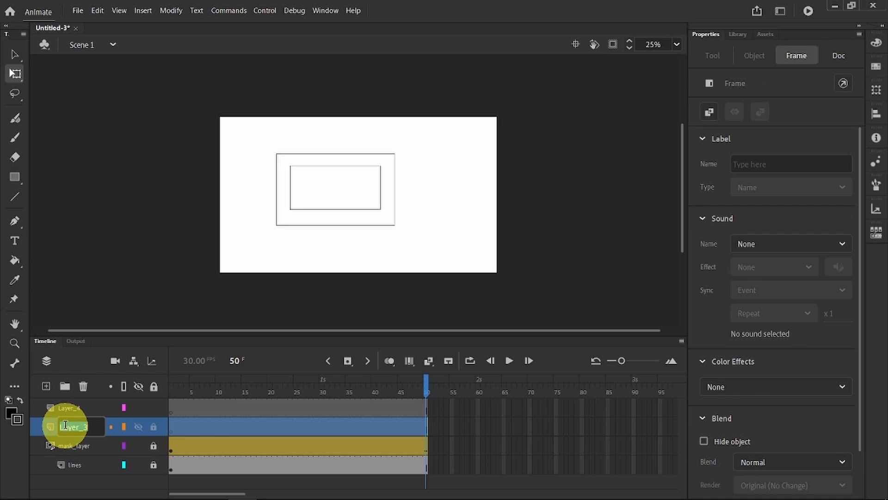
pyautogui.write('imag')
pyautogui.press('BackSpace')
pyautogui.press('BackSpace')
pyautogui.press('BackSpace')
pyautogui.write('Somethign')
pyautogui.press('Return')
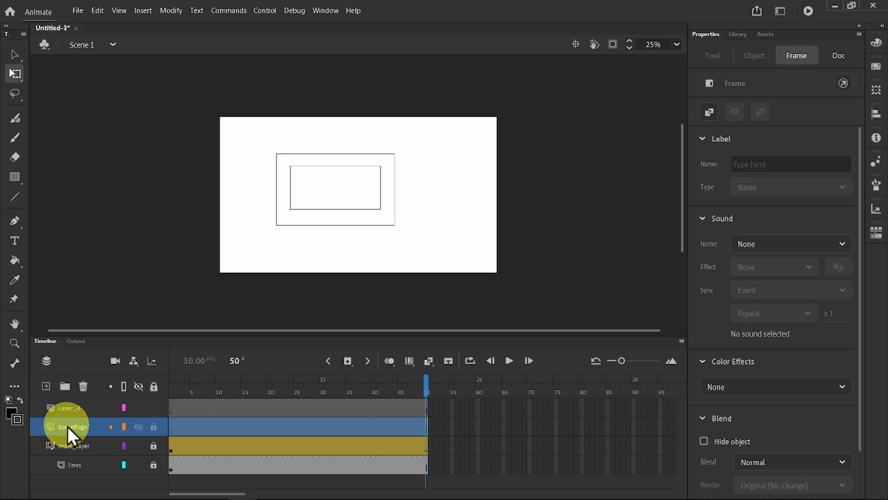
# Hide mask_layer and lines, scribble freehand Classic Brush strokes across the stage on the Somethign layer, and go to frame 1 of Layer_4
pyautogui.click(204, 426)
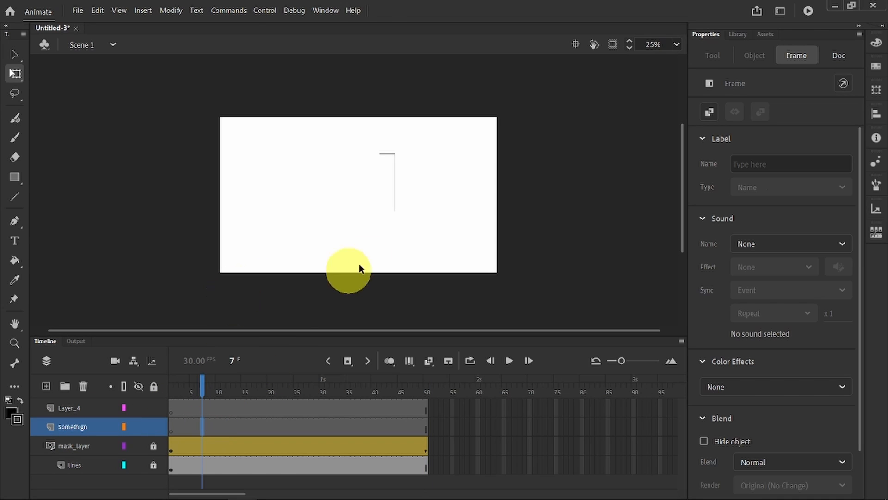
pyautogui.click(137, 464)
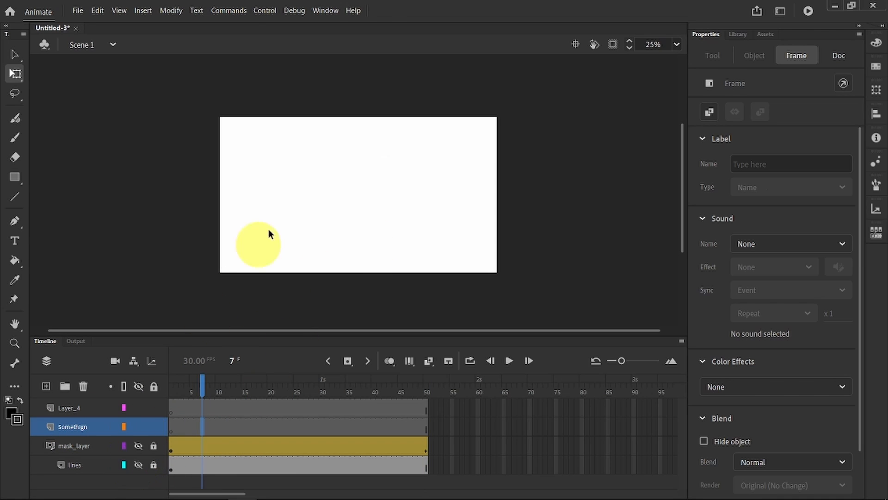
pyautogui.click(13, 138)
pyautogui.moveTo(284, 189); pyautogui.dragTo(357, 207)
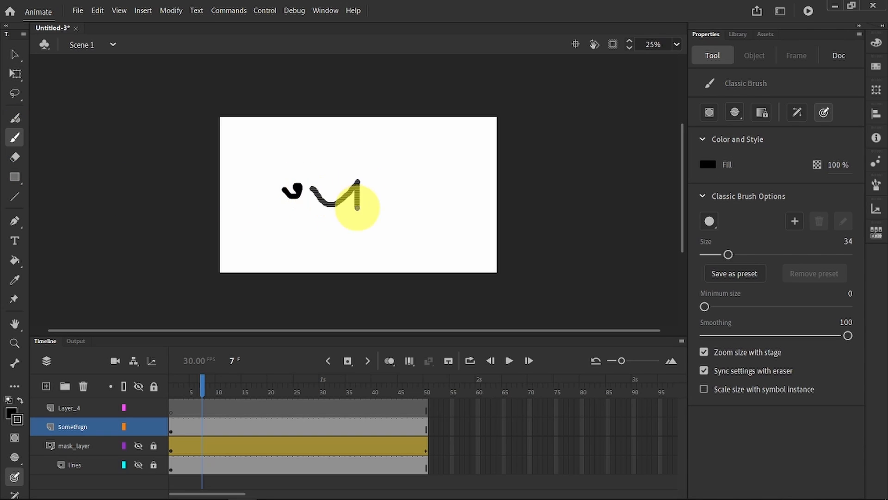
pyautogui.moveTo(414, 201); pyautogui.dragTo(385, 215)
pyautogui.moveTo(324, 234); pyautogui.dragTo(337, 243)
pyautogui.moveTo(349, 215); pyautogui.dragTo(357, 199)
pyautogui.moveTo(305, 140); pyautogui.dragTo(314, 150)
pyautogui.moveTo(338, 160); pyautogui.dragTo(379, 169)
pyautogui.moveTo(386, 174); pyautogui.dragTo(382, 190)
pyautogui.moveTo(307, 184)
pyautogui.mouseDown()
pyautogui.moveTo(291, 177)
pyautogui.moveTo(286, 213)
pyautogui.mouseUp()
pyautogui.moveTo(348, 193); pyautogui.dragTo(448, 200)
pyautogui.moveTo(407, 159); pyautogui.dragTo(408, 216)
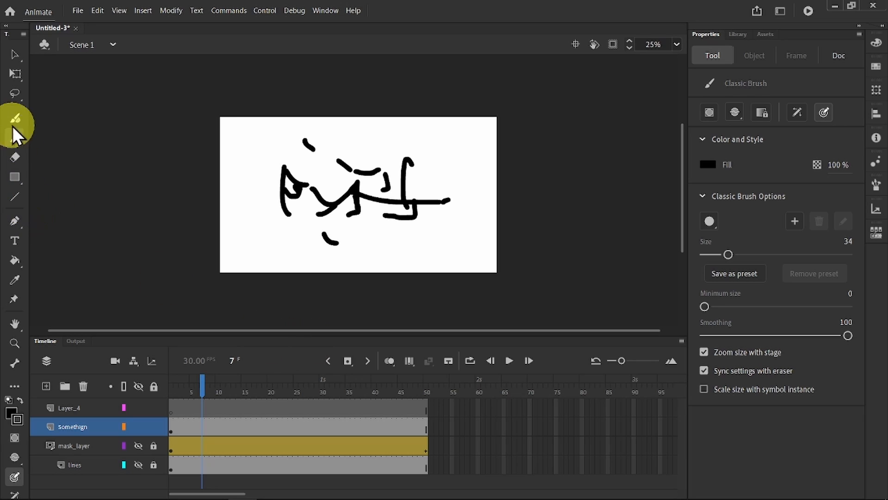
pyautogui.click(173, 407)
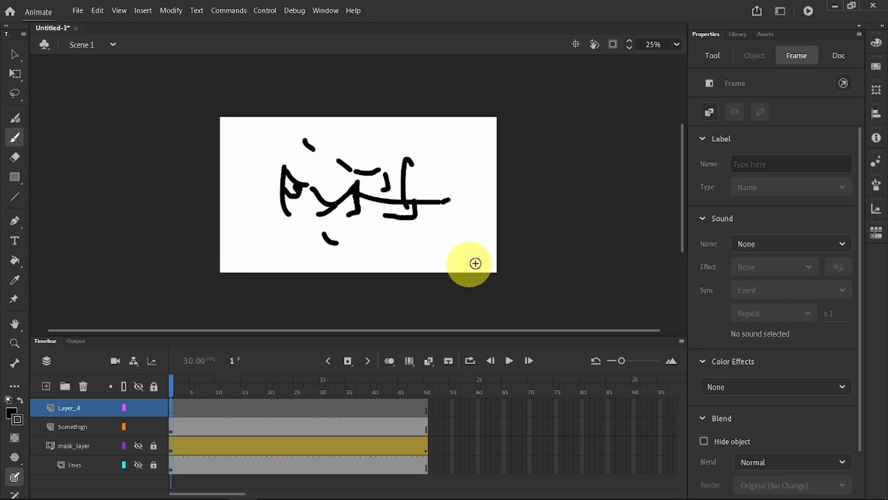
pyautogui.click(16, 118)
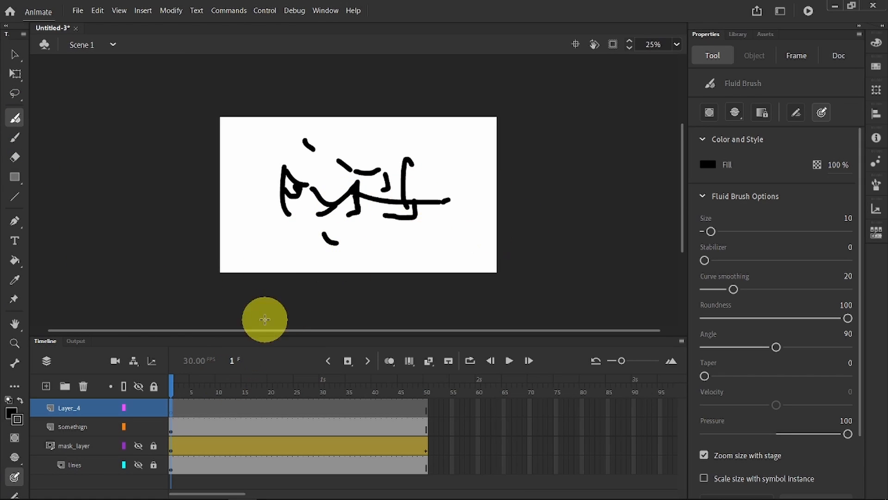
pyautogui.moveTo(443, 157); pyautogui.dragTo(464, 197)
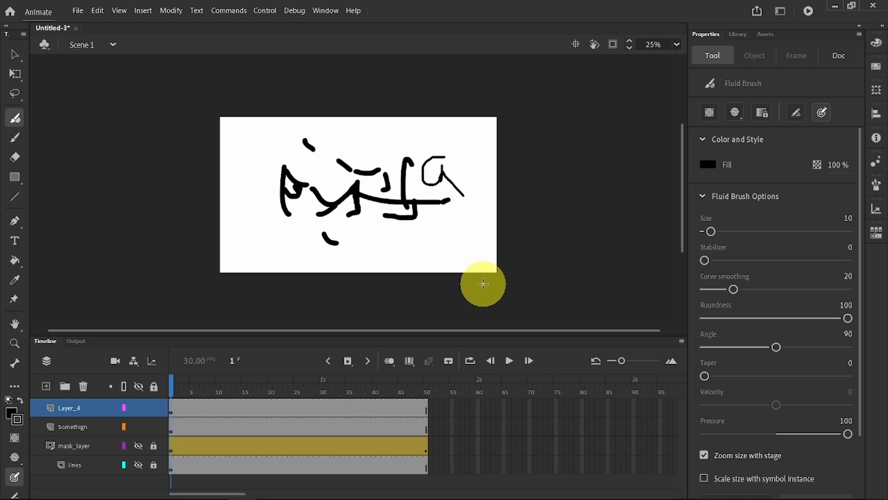
pyautogui.hotkey('ctrl', 'z')
# Set the Classic Brush size to 53 and paint over the tip of the tall vertical stroke on Layer_4 at frame 1
pyautogui.click(14, 137)
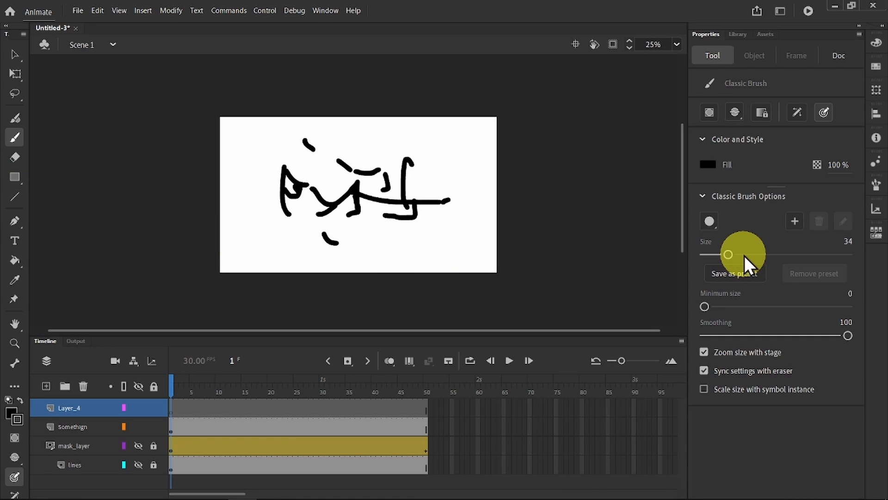
pyautogui.moveTo(731, 254); pyautogui.dragTo(743, 254)
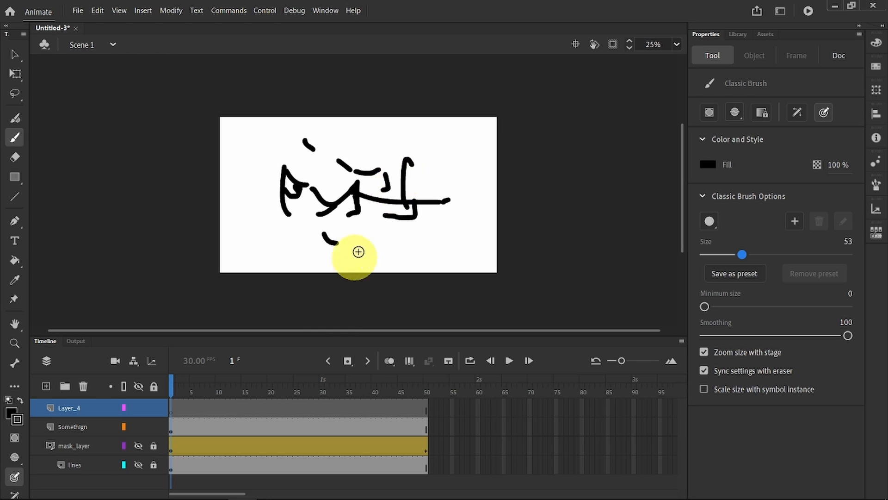
pyautogui.moveTo(417, 156); pyautogui.dragTo(403, 165)
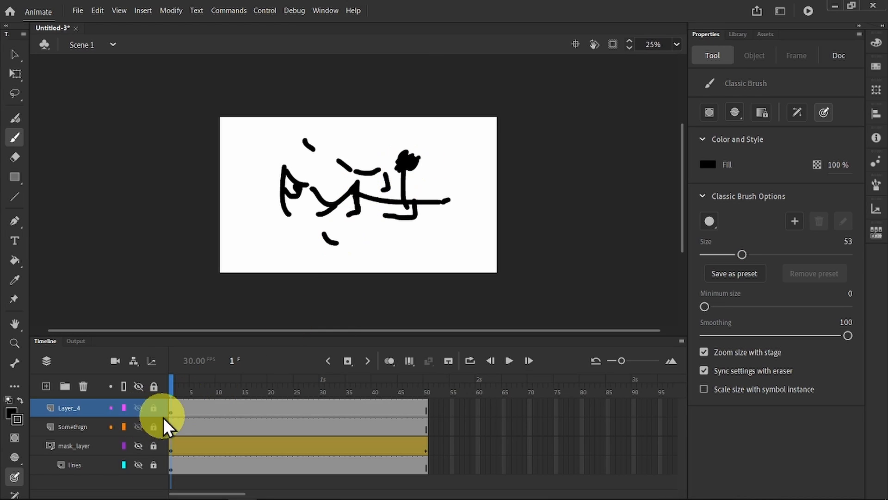
# Insert a keyframe at frame 3 of Layer_4 and extend the painted cover down the tall vertical stroke
pyautogui.click(181, 407)
pyautogui.rightClick(182, 408)
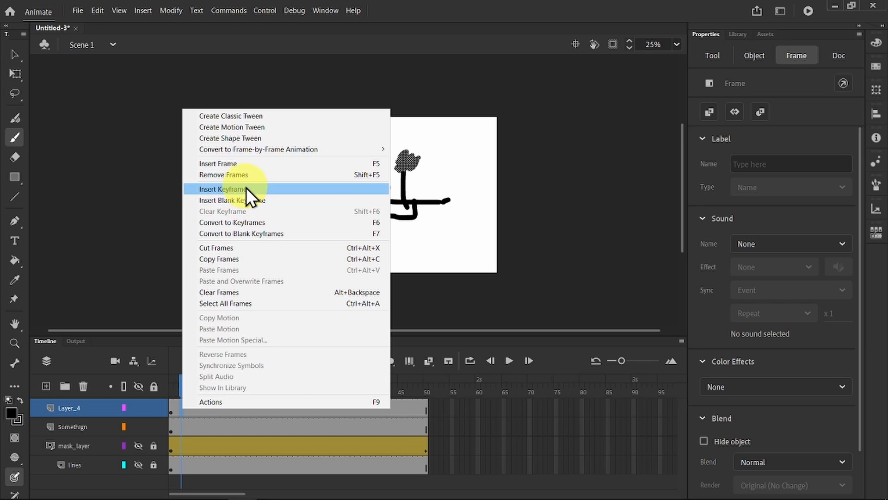
pyautogui.click(246, 187)
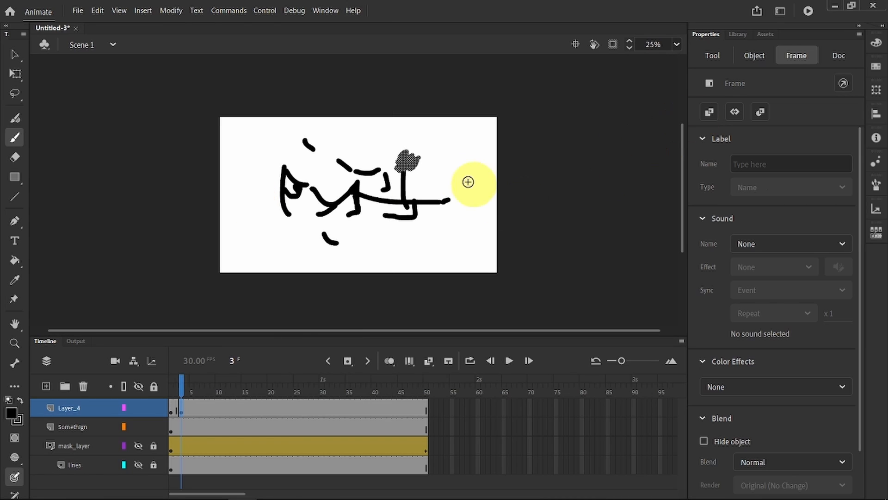
pyautogui.click(407, 166)
pyautogui.moveTo(402, 180); pyautogui.dragTo(406, 179)
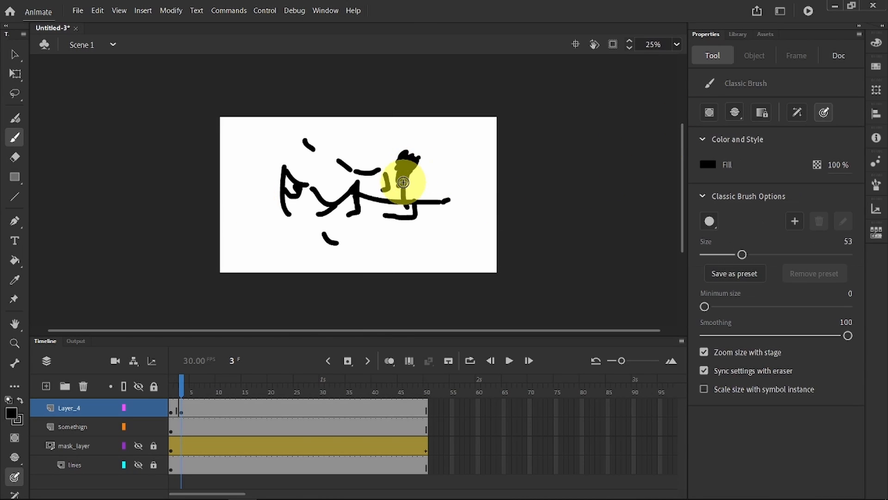
# Add keyframes at frames 5 and 7 of Layer_4, extending the paint further down and along the horizontal stroke
pyautogui.click(190, 407)
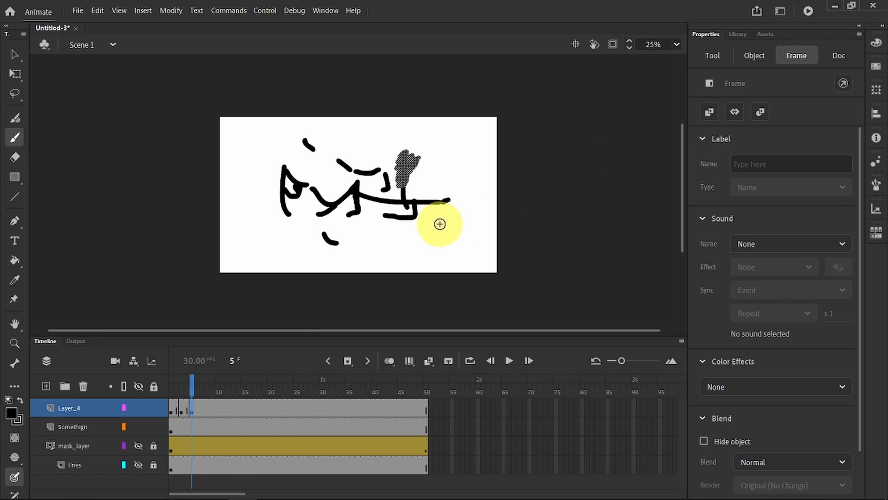
pyautogui.moveTo(402, 186); pyautogui.dragTo(402, 195)
pyautogui.press('.')
pyautogui.press('.')
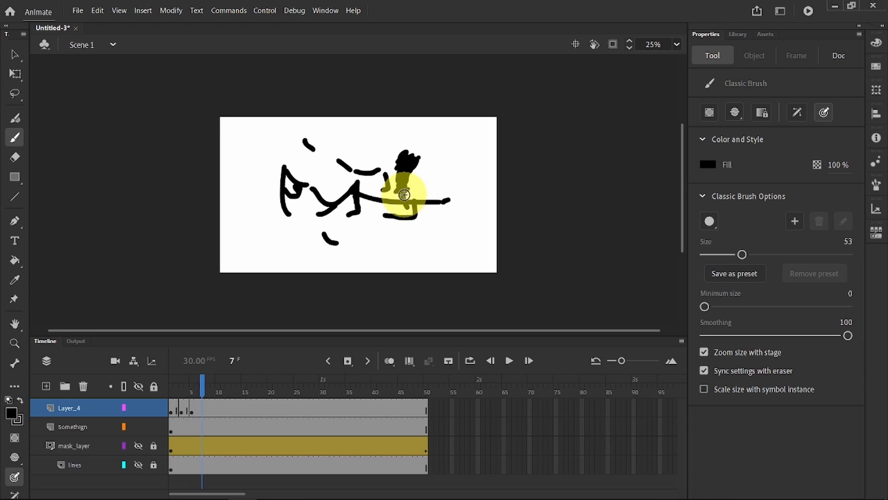
pyautogui.press('F6')
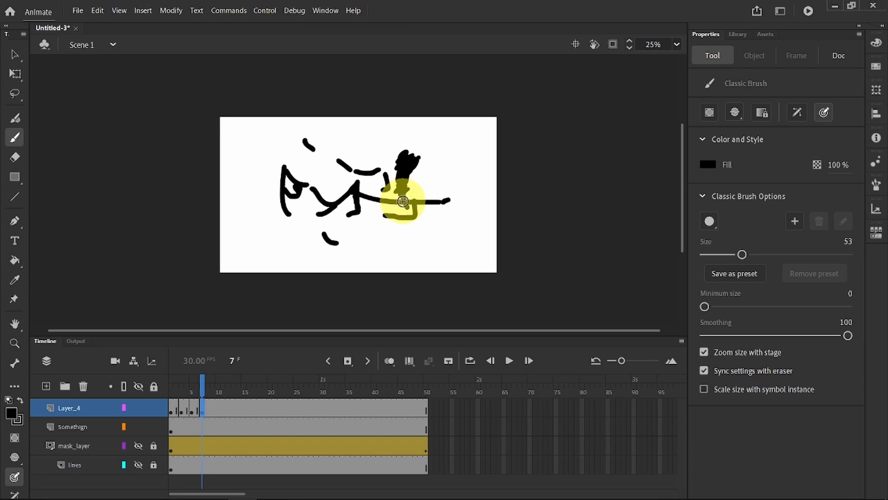
pyautogui.moveTo(408, 193)
pyautogui.mouseDown()
pyautogui.moveTo(409, 220)
pyautogui.moveTo(423, 206)
pyautogui.moveTo(412, 213)
pyautogui.moveTo(413, 195)
pyautogui.moveTo(399, 216)
pyautogui.moveTo(413, 231)
pyautogui.moveTo(428, 205)
pyautogui.moveTo(400, 206)
pyautogui.moveTo(411, 196)
pyautogui.moveTo(371, 206)
pyautogui.moveTo(412, 197)
pyautogui.moveTo(386, 213)
pyautogui.moveTo(406, 197)
pyautogui.moveTo(431, 192)
pyautogui.moveTo(419, 205)
pyautogui.moveTo(454, 197)
pyautogui.mouseUp()
# Add successive keyframes up to frame 12 of Layer_4, painting over more of the scribble toward its middle
pyautogui.press('.')
pyautogui.press('F6')
pyautogui.press('F6')
pyautogui.press('F6')
pyautogui.press('F6')
pyautogui.moveTo(414, 174)
pyautogui.mouseDown()
pyautogui.moveTo(397, 175)
pyautogui.moveTo(389, 187)
pyautogui.moveTo(378, 179)
pyautogui.moveTo(388, 176)
pyautogui.moveTo(363, 191)
pyautogui.mouseUp()
pyautogui.press('F6')
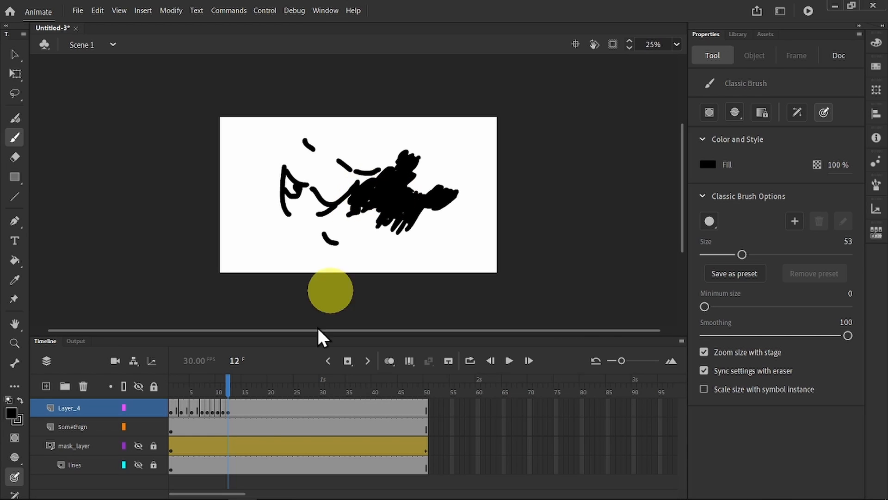
# Turn Layer_4 into a mask for the Somethign layer and scrub the playhead to frame 15
pyautogui.rightClick(76, 408)
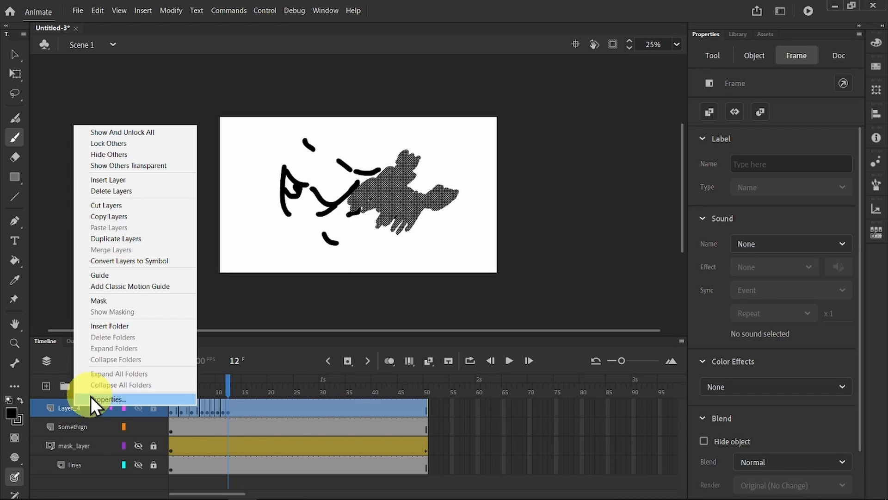
pyautogui.click(106, 301)
pyautogui.moveTo(225, 375)
pyautogui.mouseDown()
pyautogui.moveTo(171, 377)
pyautogui.moveTo(242, 376)
pyautogui.mouseUp()
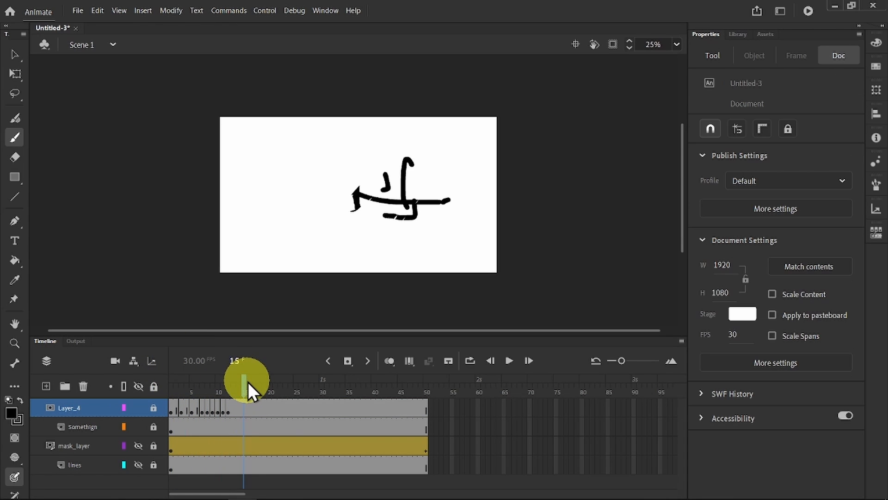
pyautogui.click(409, 206)
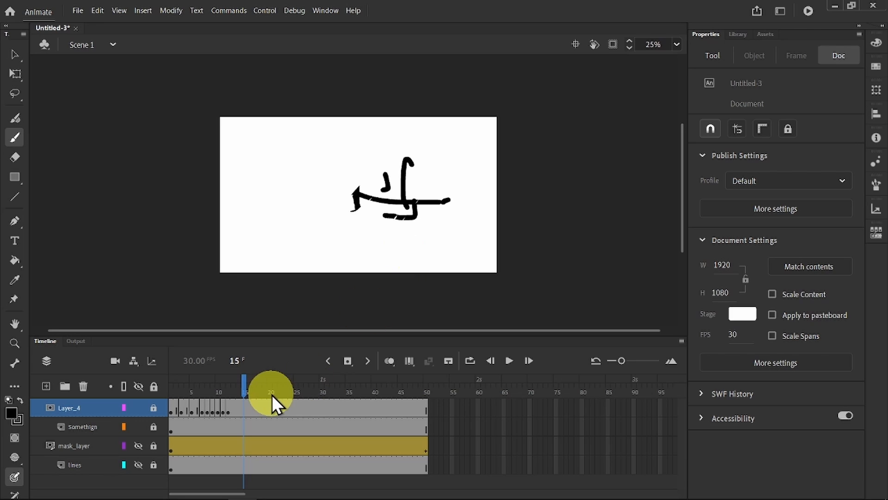
# Space out Layer_4's keyframes along the timeline so that the last one sits at frame 21
pyautogui.click(226, 411)
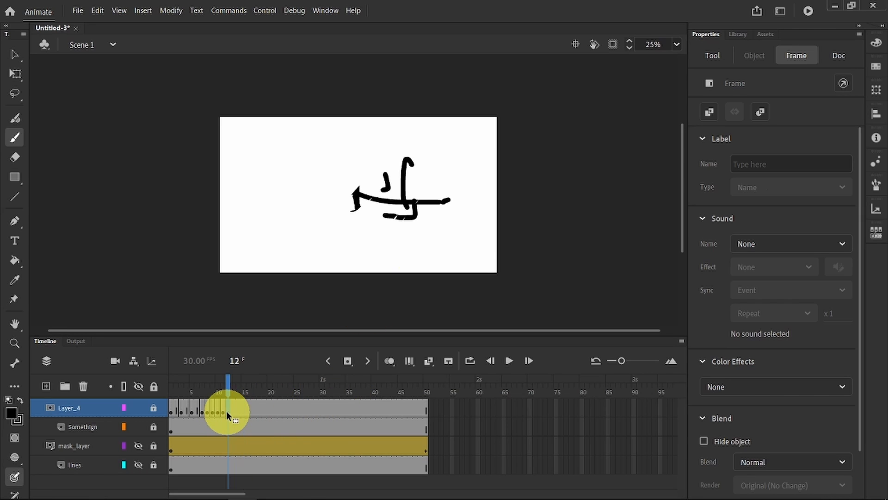
pyautogui.click(232, 410)
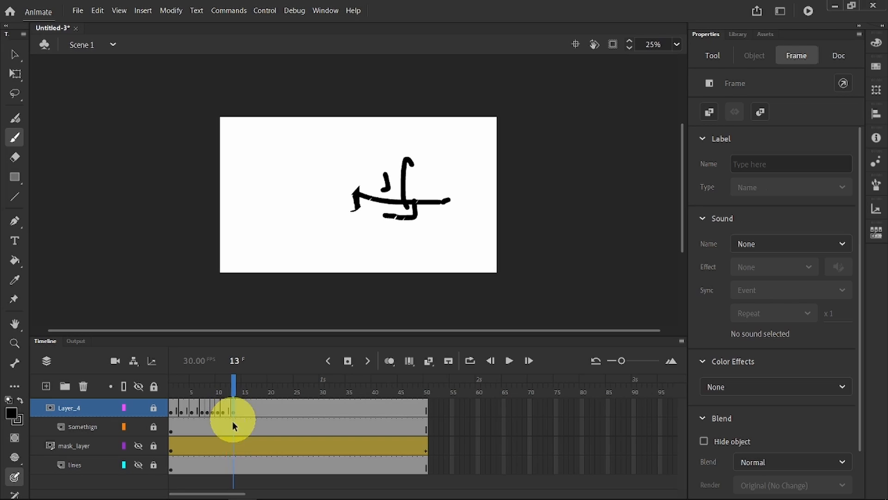
pyautogui.click(218, 410)
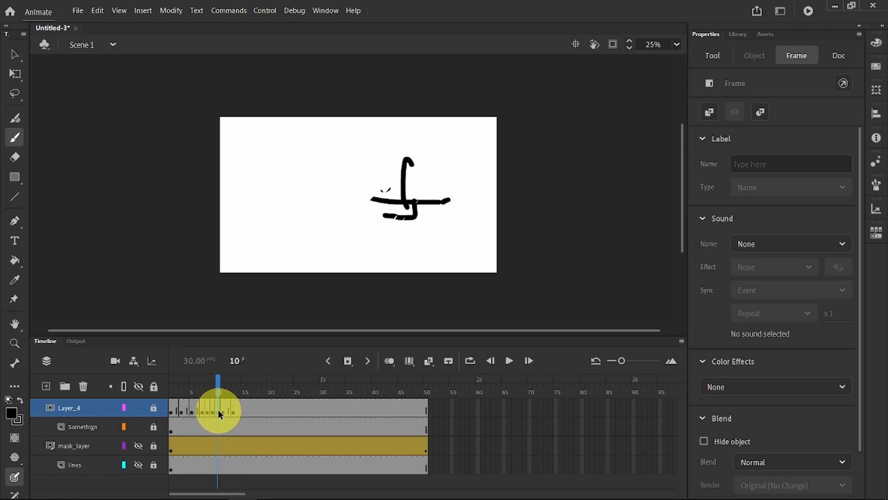
pyautogui.click(222, 410)
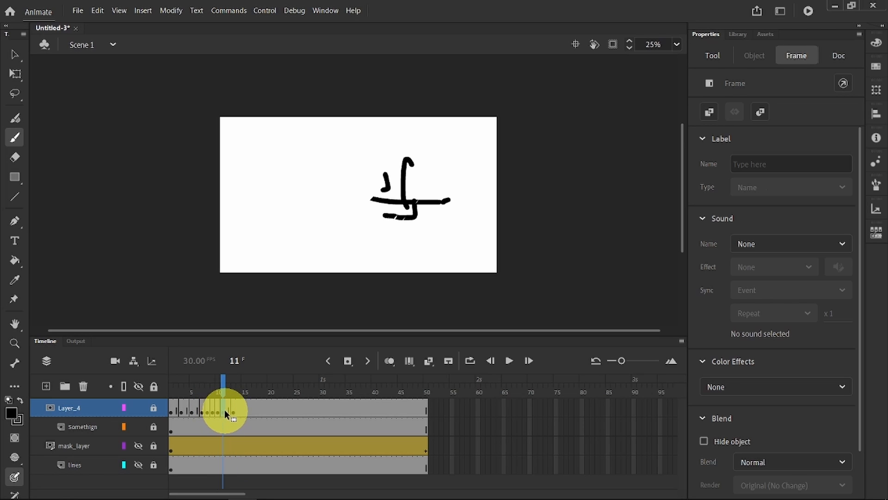
pyautogui.click(228, 410)
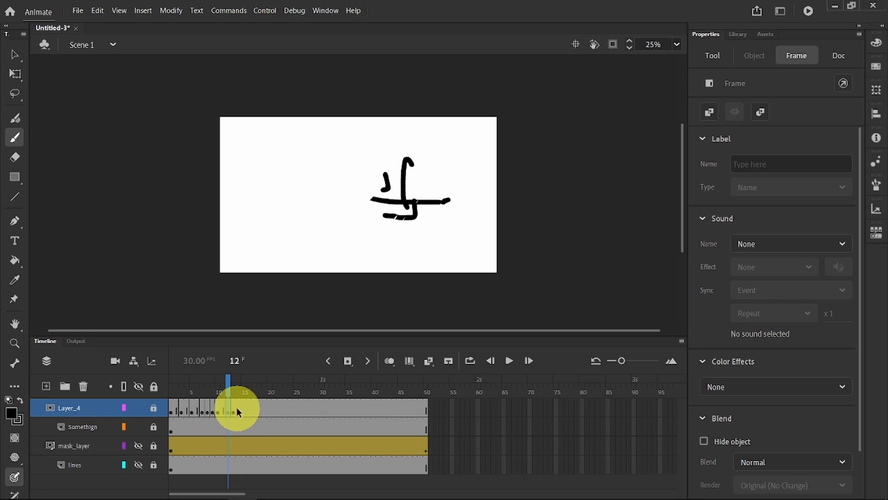
pyautogui.moveTo(234, 407); pyautogui.dragTo(313, 410)
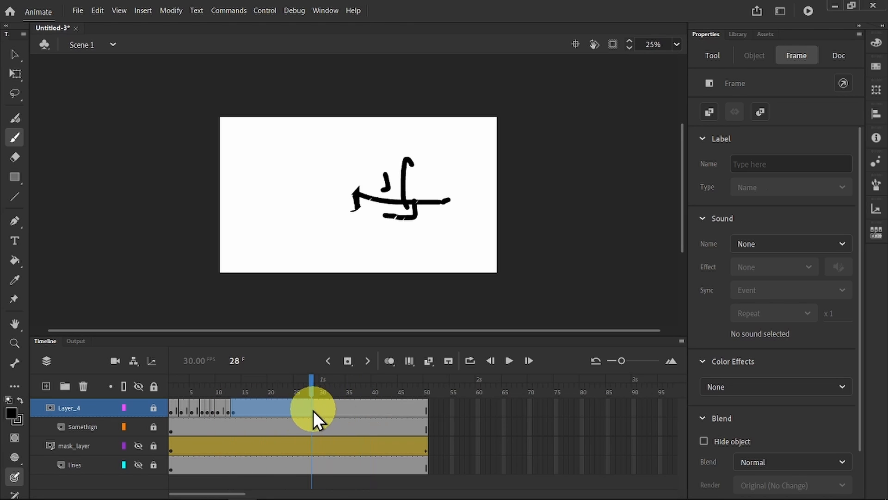
pyautogui.click(234, 409)
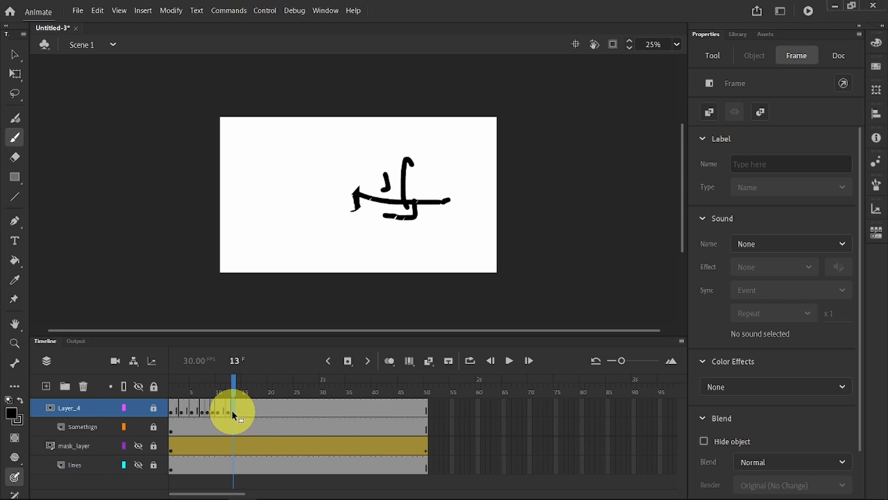
pyautogui.moveTo(276, 410)
pyautogui.mouseDown()
pyautogui.moveTo(215, 406)
pyautogui.moveTo(235, 404)
pyautogui.moveTo(203, 412)
pyautogui.moveTo(254, 412)
pyautogui.moveTo(210, 405)
pyautogui.moveTo(180, 383)
pyautogui.moveTo(287, 381)
pyautogui.moveTo(211, 395)
pyautogui.moveTo(281, 394)
pyautogui.mouseUp()
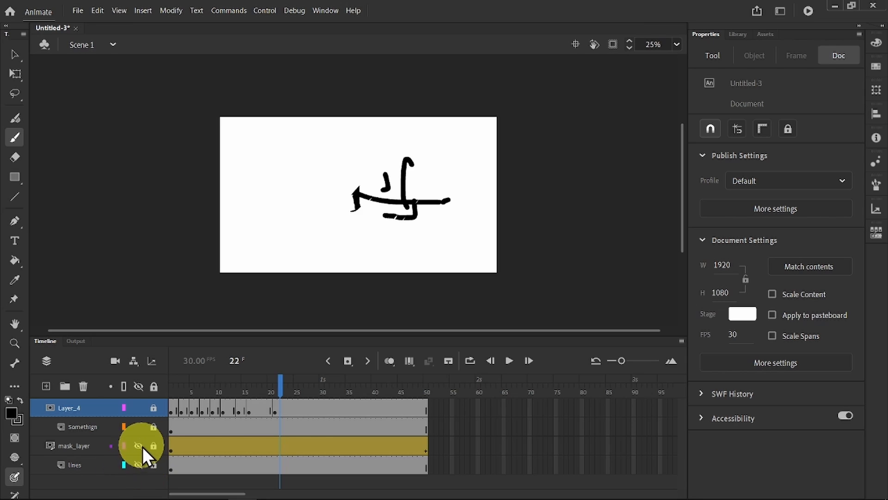
# Show the mask_layer and lines layers again and play the whole animation
pyautogui.click(138, 463)
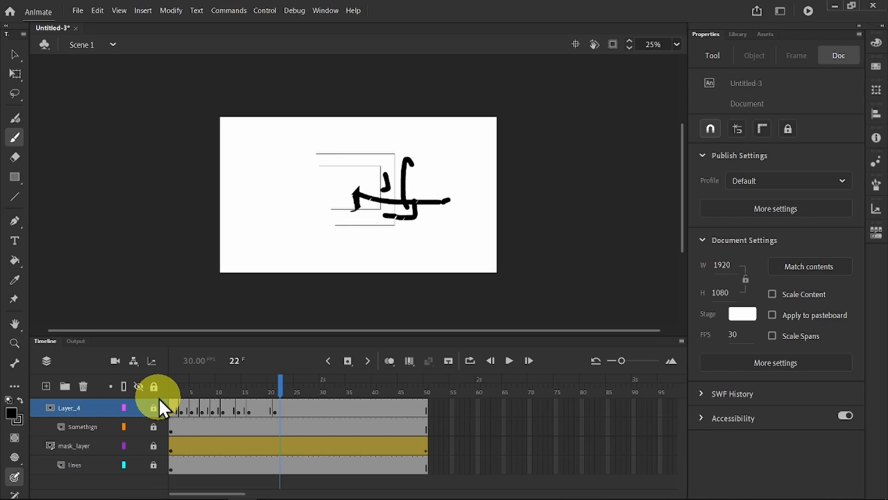
pyautogui.press('Return')
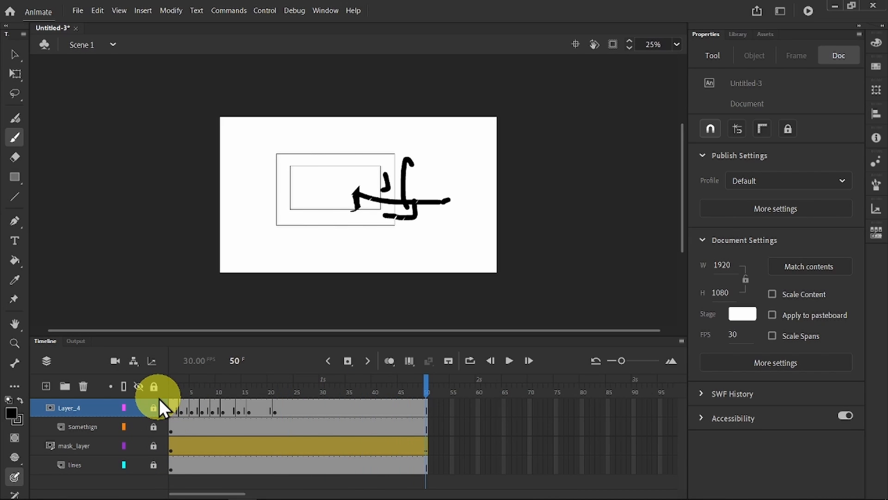
pyautogui.press('Return')
pyautogui.press('Return')
# Save the document as "03 - Animated Lines" in the AN Tutorials folder
pyautogui.click(77, 11)
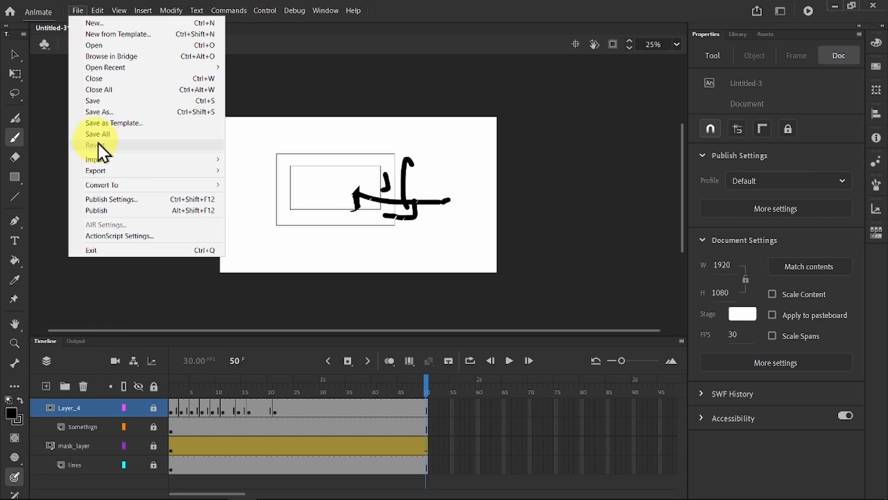
pyautogui.click(99, 112)
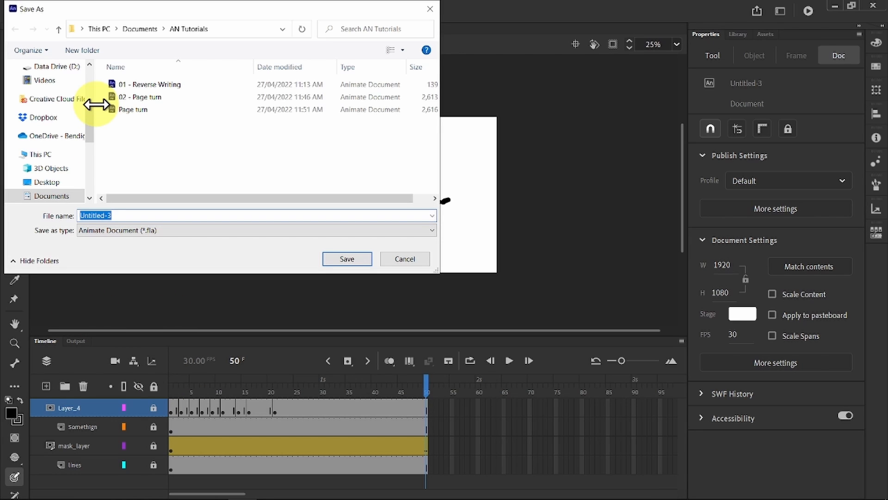
pyautogui.write('03 - Aniamtic')
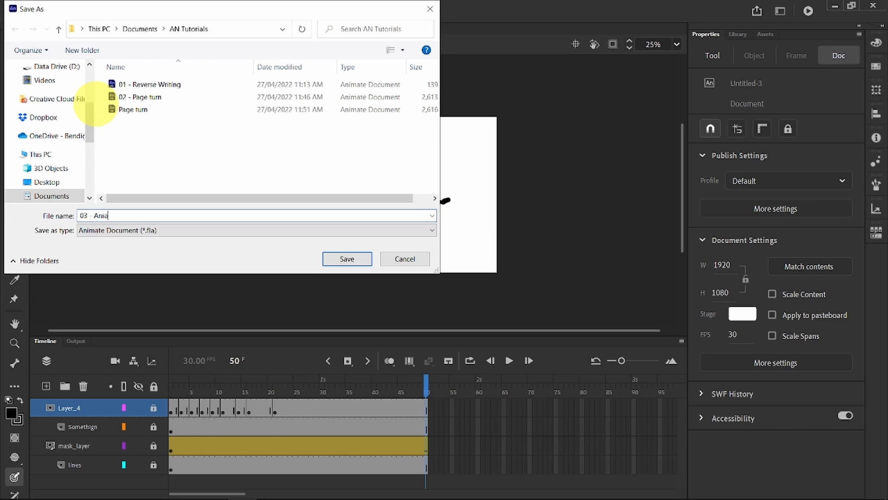
pyautogui.press('BackSpace')
pyautogui.press('BackSpace')
pyautogui.press('BackSpace')
pyautogui.press('BackSpace')
pyautogui.press('BackSpace')
pyautogui.write('mated Lines')
pyautogui.press('Return')
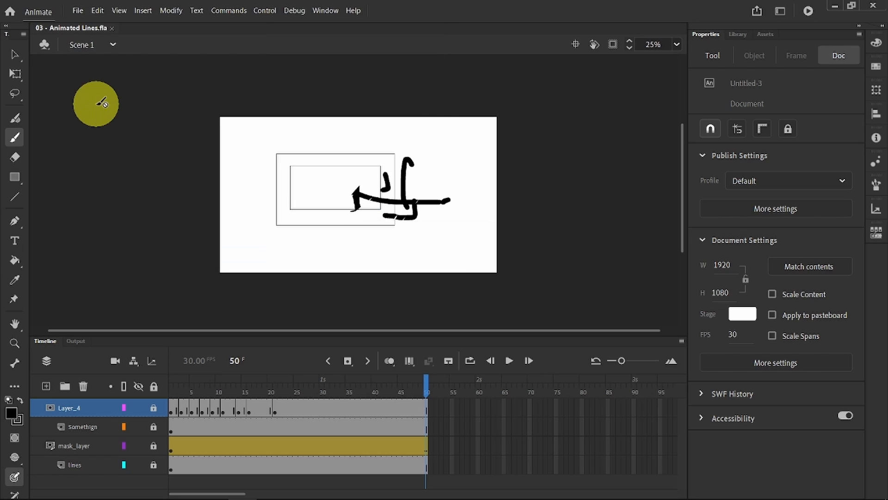
# Switch to the Selection tool and enlarge the stage view to 50%
pyautogui.press('v')
pyautogui.hotkey('ctrl', '=')
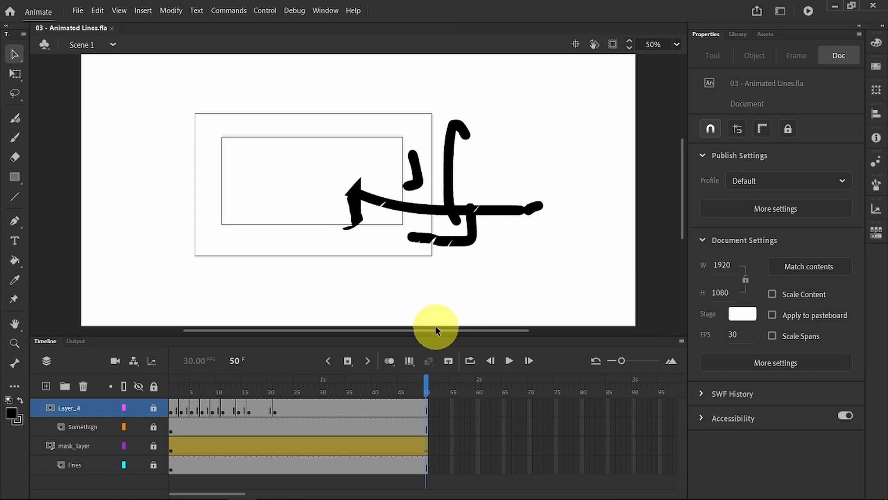